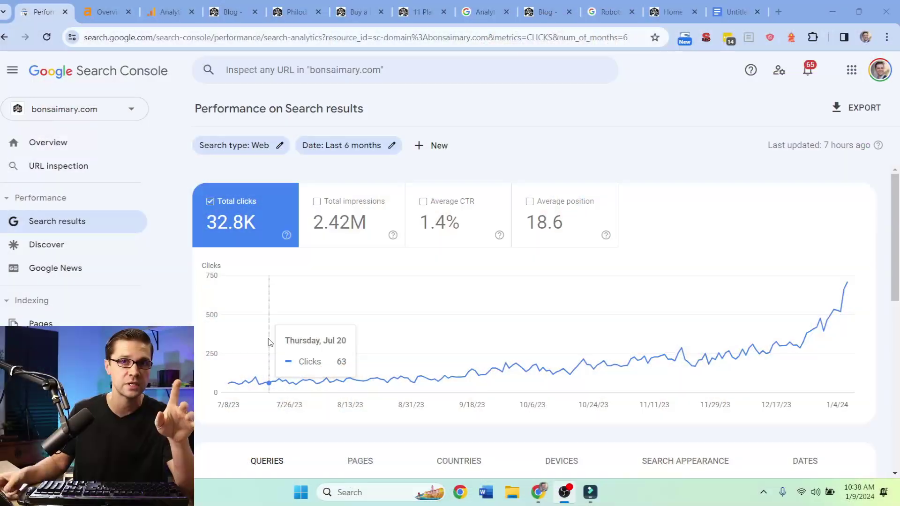
Leave the Search Console report's 32.8K six-month clicks for the Ahrefs overview.
{"action": "key", "text": "ctrl+Tab"}
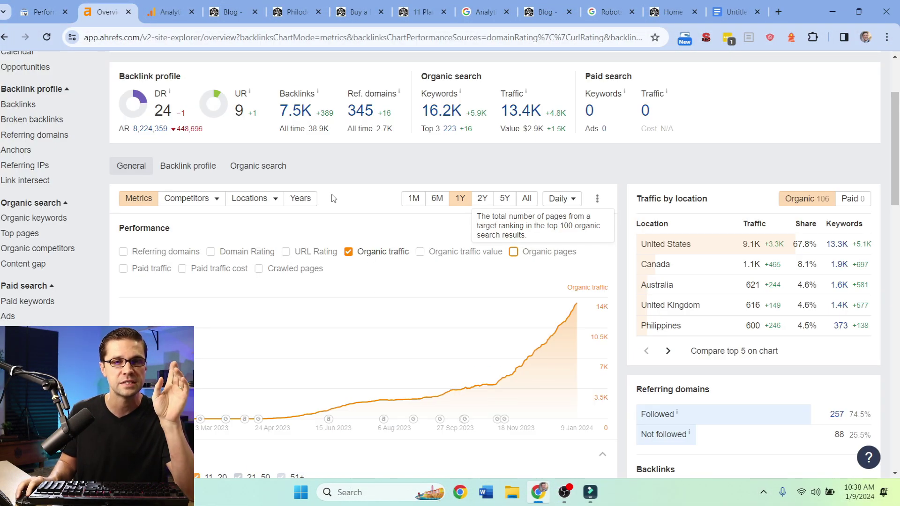
Chart organic pages with organic traffic on the Ahrefs graph, leaving organic traffic value off.
{"action": "scroll", "coordinate": [332, 198], "scroll_direction": "up", "scroll_amount": 1}
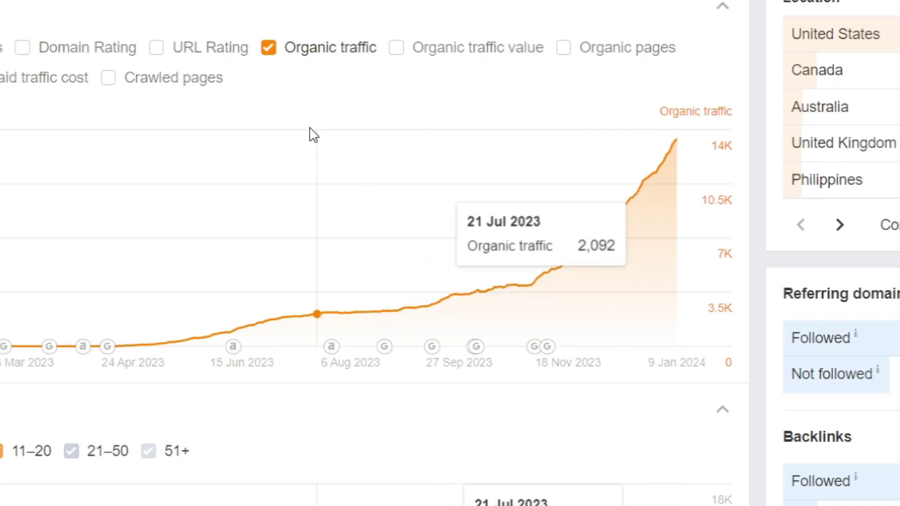
{"action": "left_click", "coordinate": [396, 48]}
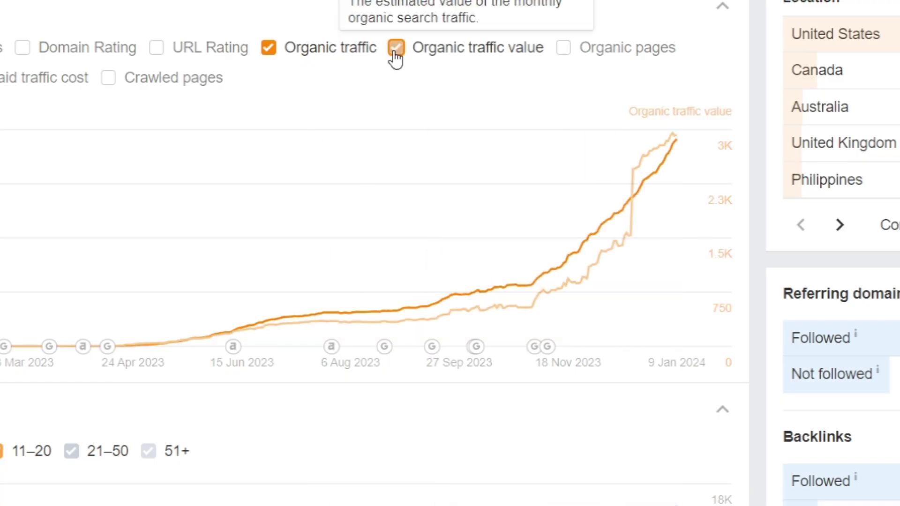
{"action": "left_click", "coordinate": [563, 48]}
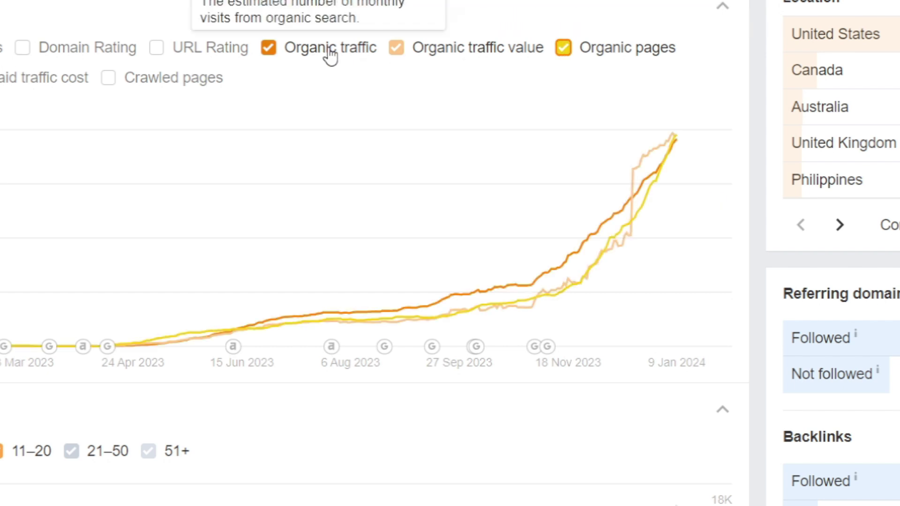
{"action": "left_click", "coordinate": [404, 54]}
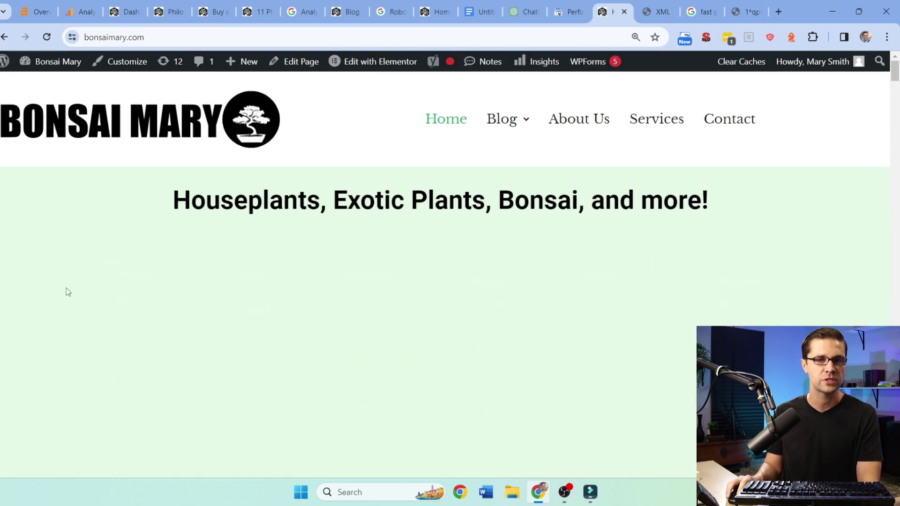
Find the Bird's Nest Fern Care Tips post in the blog listing and open it.
{"action": "scroll", "coordinate": [75, 281], "scroll_direction": "down", "scroll_amount": 5}
{"action": "scroll", "coordinate": [88, 324], "scroll_direction": "down", "scroll_amount": 15}
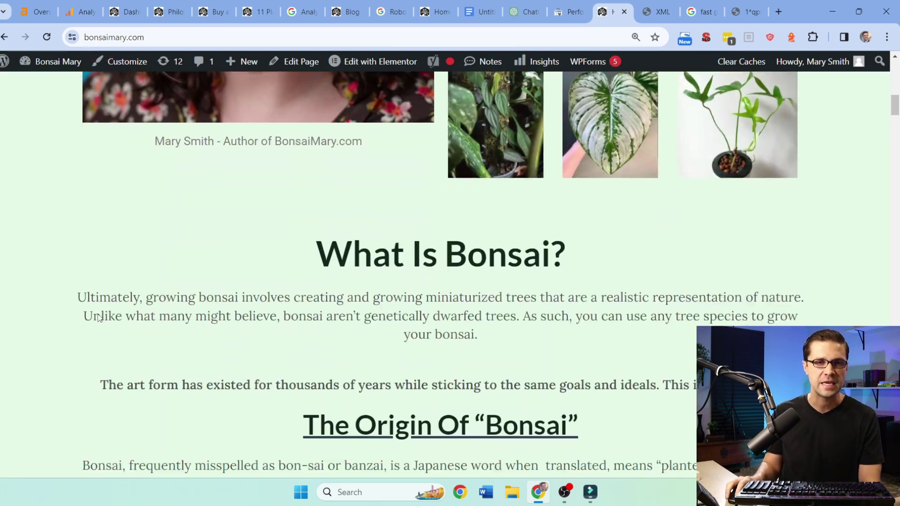
{"action": "scroll", "coordinate": [97, 317], "scroll_direction": "up", "scroll_amount": 18}
{"action": "scroll", "coordinate": [99, 317], "scroll_direction": "up", "scroll_amount": 2}
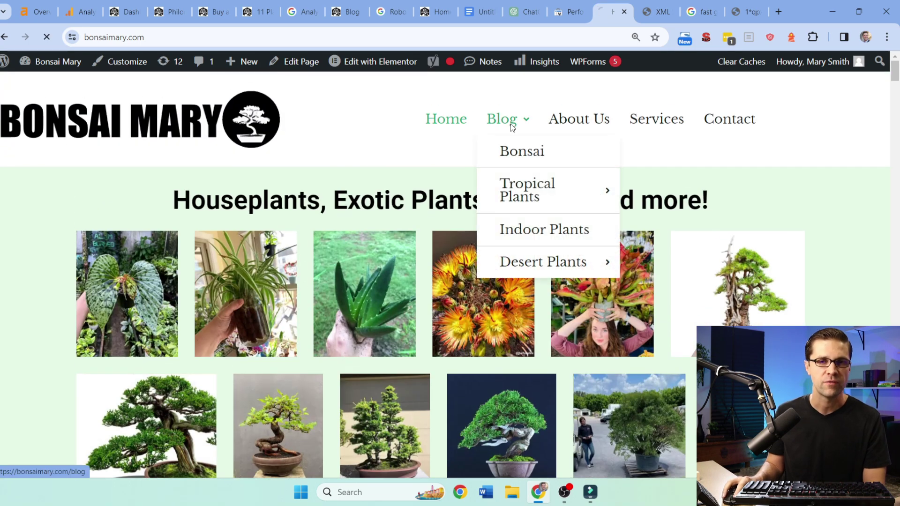
{"action": "scroll", "coordinate": [140, 305], "scroll_direction": "down", "scroll_amount": 15}
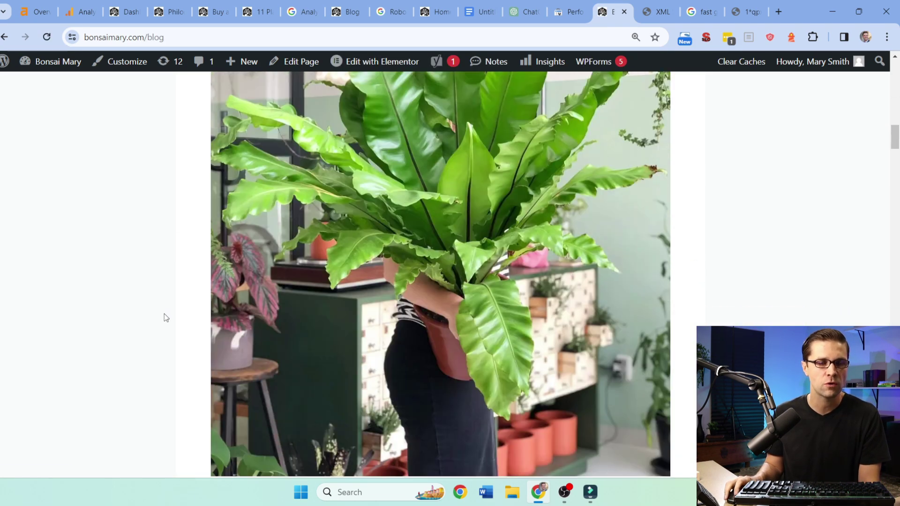
{"action": "scroll", "coordinate": [150, 299], "scroll_direction": "down", "scroll_amount": 5}
{"action": "scroll", "coordinate": [234, 295], "scroll_direction": "up", "scroll_amount": 4}
{"action": "left_click", "coordinate": [331, 297]}
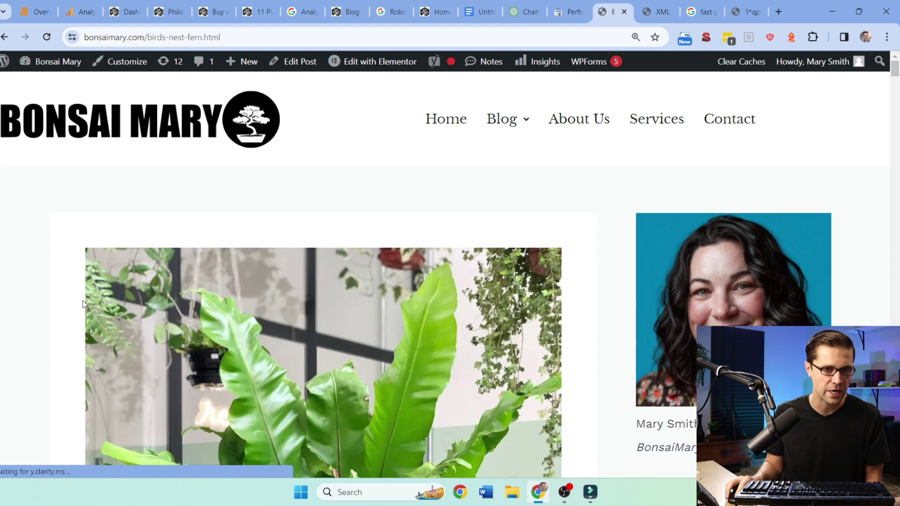
Read down through the fern post's care sections, clearing a stray text selection.
{"action": "scroll", "coordinate": [82, 301], "scroll_direction": "down", "scroll_amount": 15}
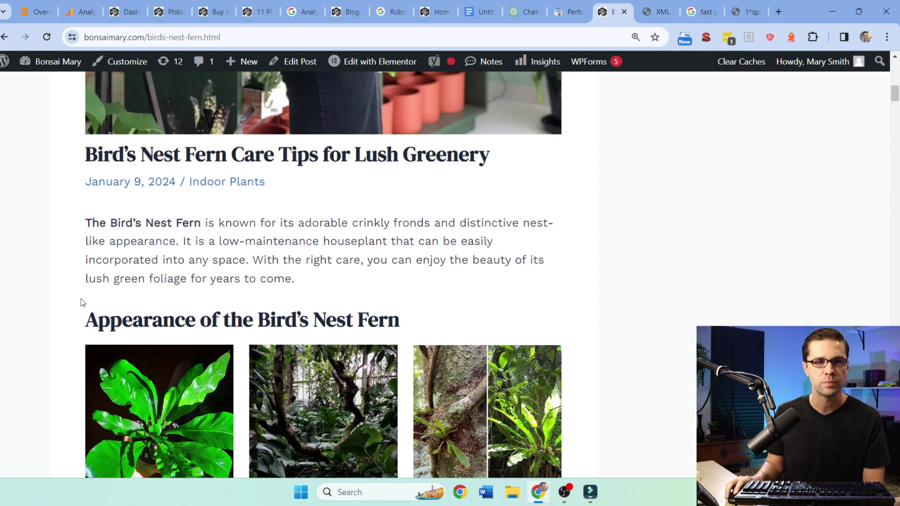
{"action": "left_click", "coordinate": [161, 294]}
{"action": "scroll", "coordinate": [66, 320], "scroll_direction": "down", "scroll_amount": 15}
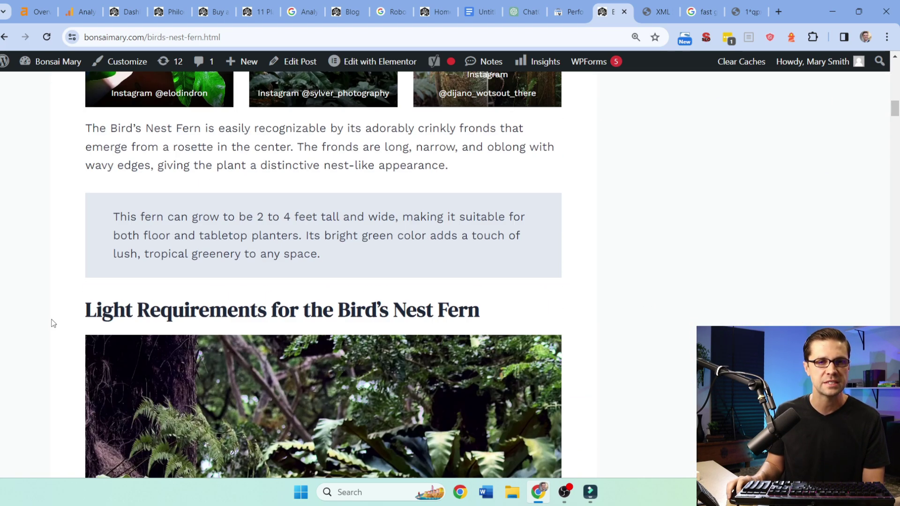
{"action": "scroll", "coordinate": [66, 320], "scroll_direction": "down", "scroll_amount": 20}
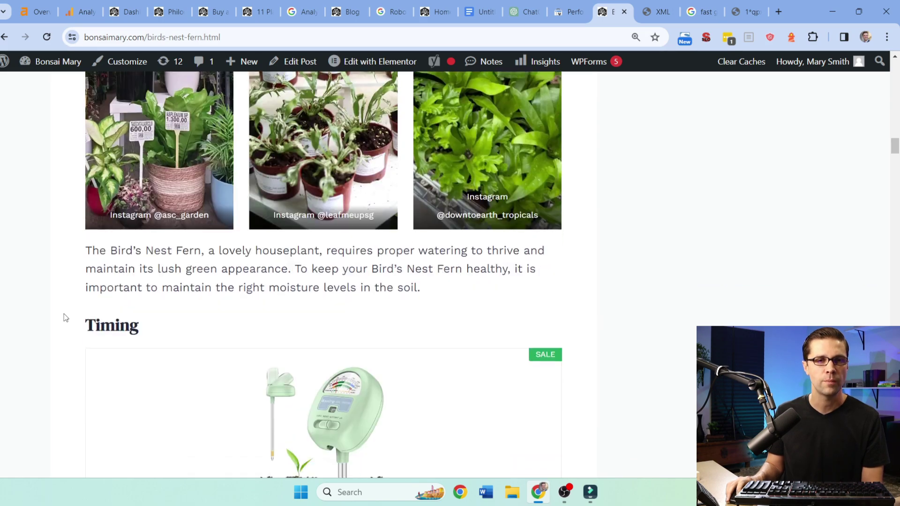
{"action": "scroll", "coordinate": [65, 319], "scroll_direction": "down", "scroll_amount": 20}
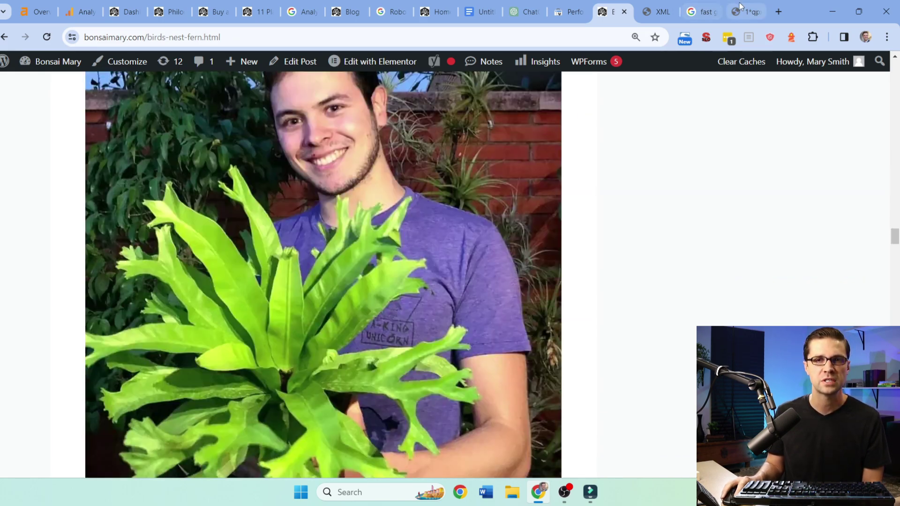
Bring up the Good, Cheap, Fast Venn diagram image.
{"action": "left_click", "coordinate": [739, 6]}
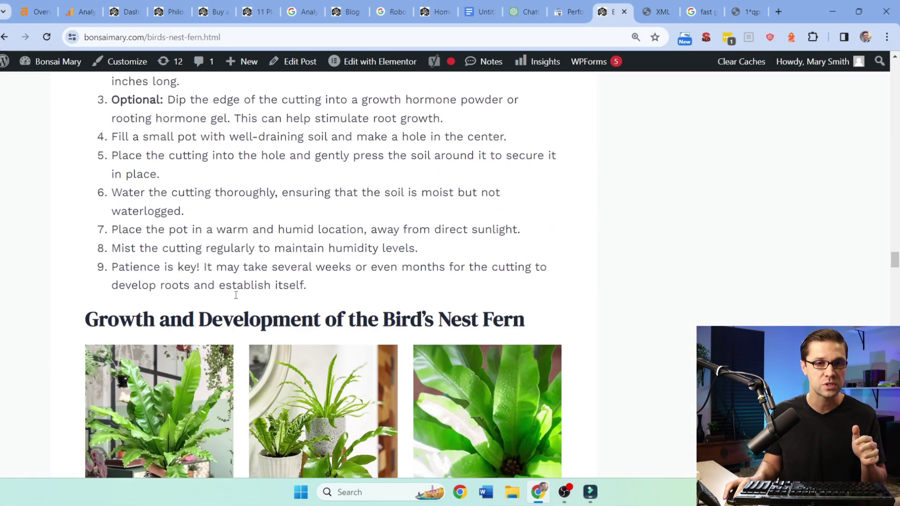
{"action": "scroll", "coordinate": [236, 300], "scroll_direction": "up", "scroll_amount": 20}
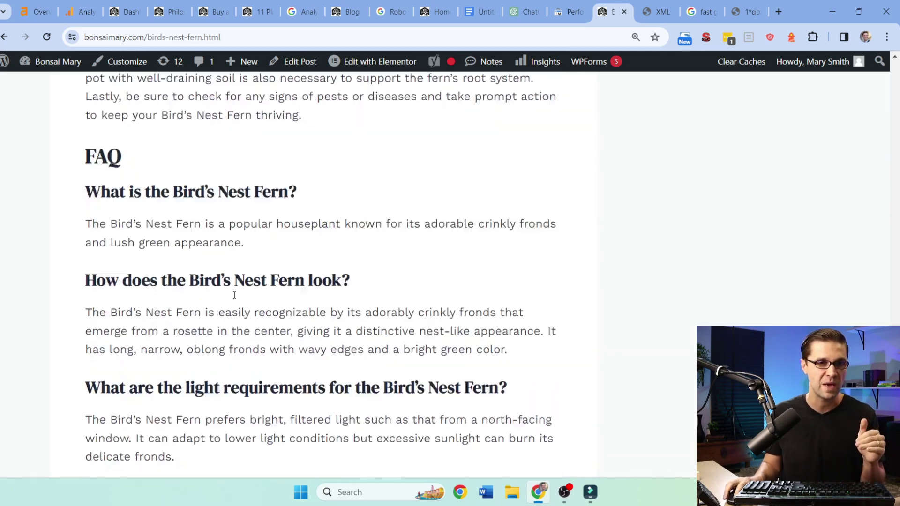
{"action": "scroll", "coordinate": [229, 305], "scroll_direction": "up", "scroll_amount": 5}
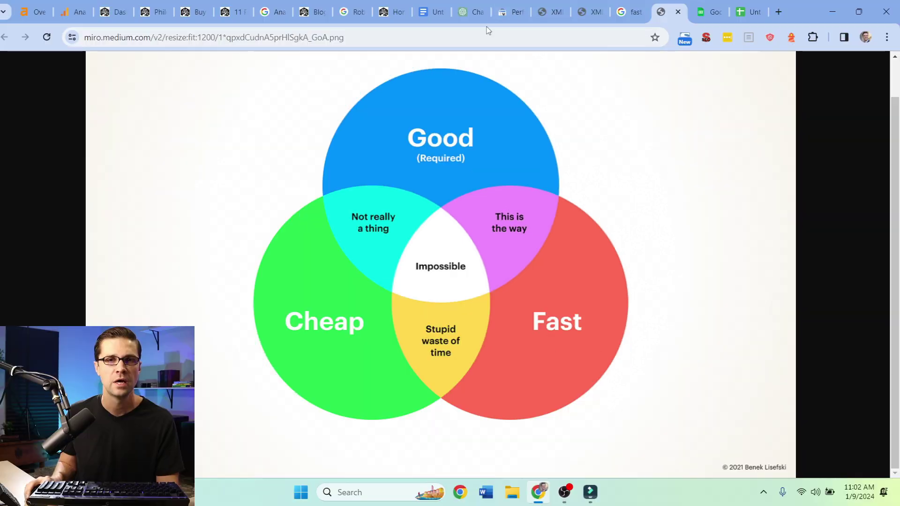
Scroll the selected URLs in post-sitemap.xml, then view the chat's numbered list of those URLs.
{"action": "left_click", "coordinate": [543, 12]}
{"action": "scroll", "coordinate": [322, 304], "scroll_direction": "down", "scroll_amount": 2}
{"action": "scroll", "coordinate": [323, 306], "scroll_direction": "up", "scroll_amount": 4}
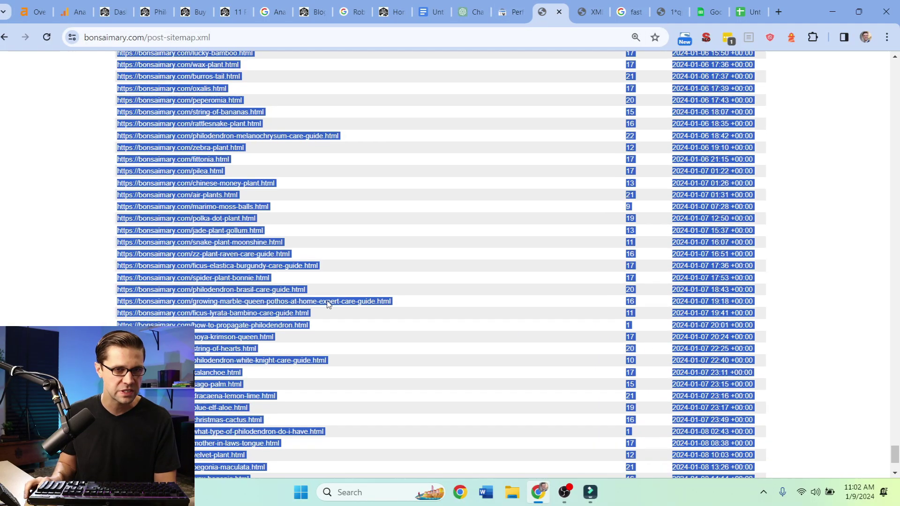
{"action": "scroll", "coordinate": [334, 313], "scroll_direction": "up", "scroll_amount": 4}
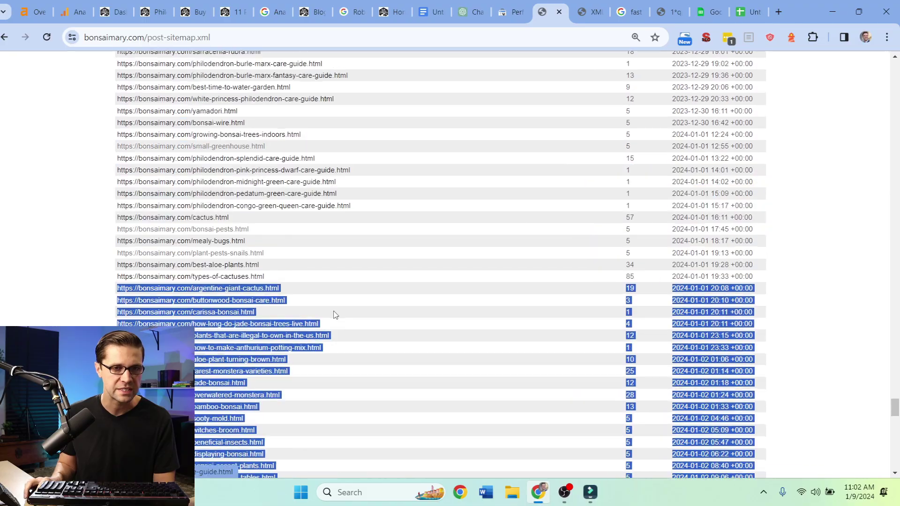
{"action": "scroll", "coordinate": [336, 312], "scroll_direction": "down", "scroll_amount": 12}
{"action": "scroll", "coordinate": [335, 309], "scroll_direction": "down", "scroll_amount": 4}
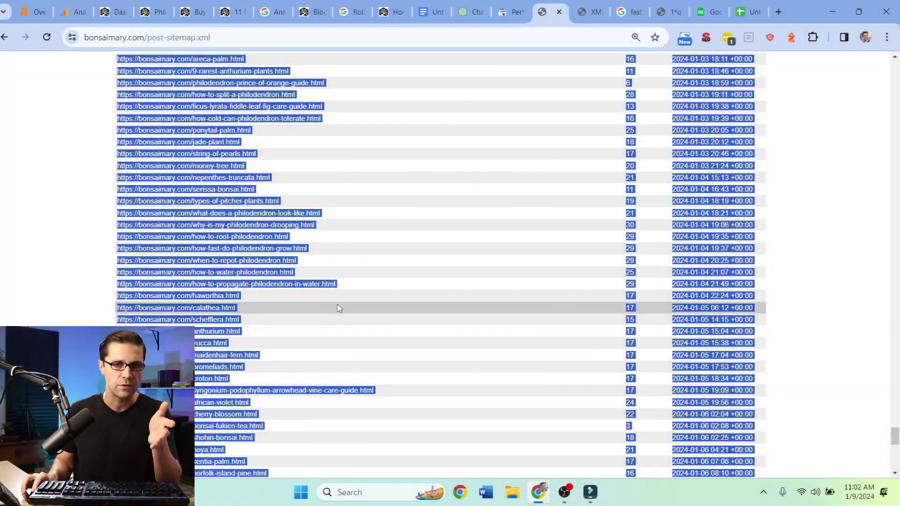
{"action": "scroll", "coordinate": [347, 300], "scroll_direction": "up", "scroll_amount": 5}
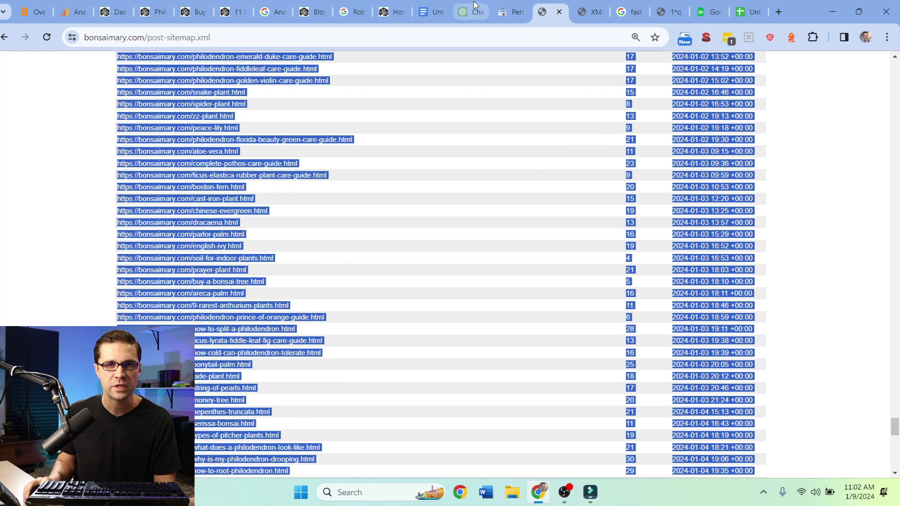
{"action": "left_click", "coordinate": [473, 3]}
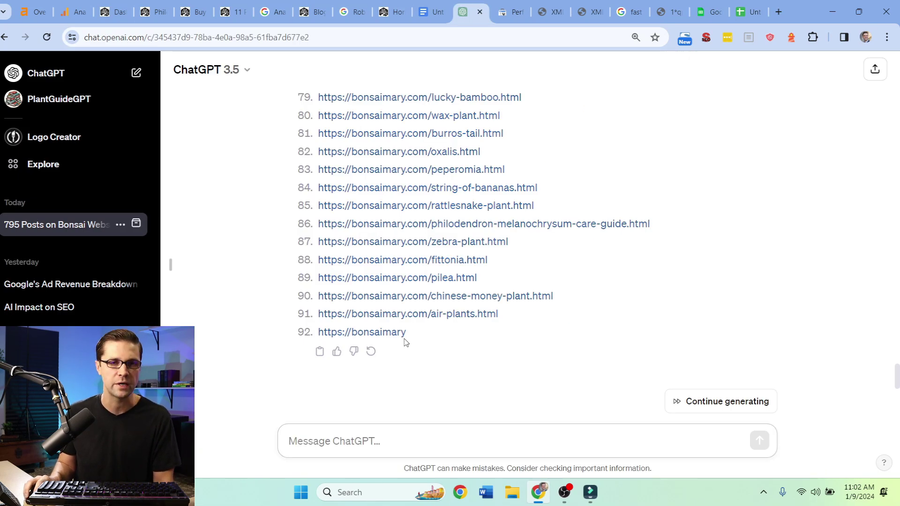
{"action": "scroll", "coordinate": [405, 342], "scroll_direction": "up", "scroll_amount": 20}
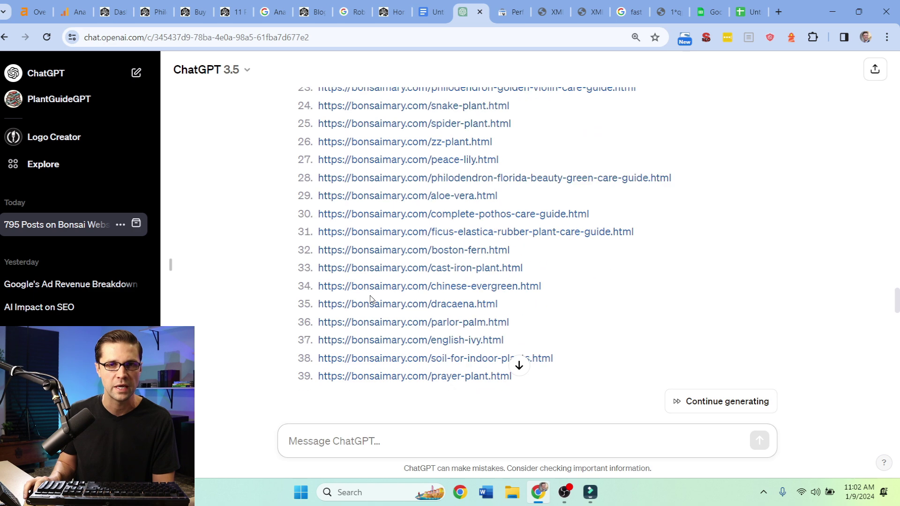
Open the string-of-pearls and african-violet posts from the chat's URL list in new tabs.
{"action": "scroll", "coordinate": [370, 300], "scroll_direction": "down", "scroll_amount": 7}
{"action": "left_click", "coordinate": [433, 259]}
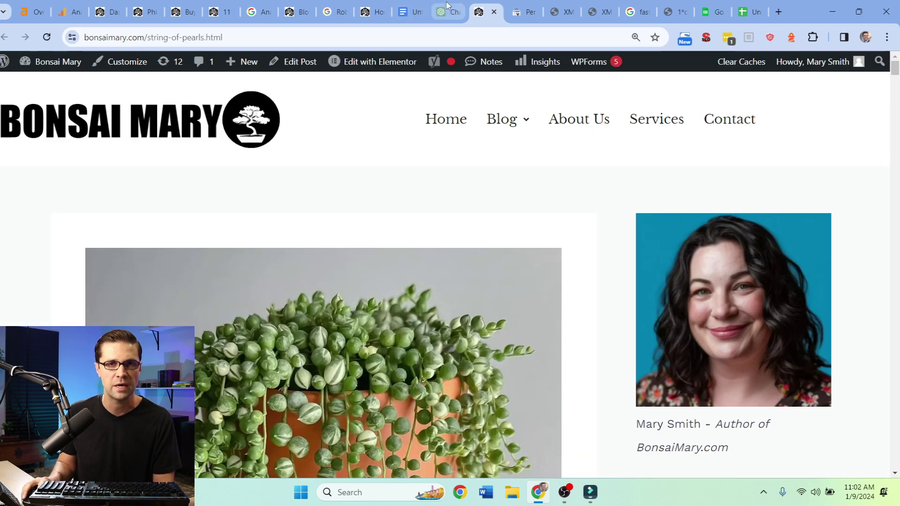
{"action": "left_click", "coordinate": [447, 6]}
{"action": "scroll", "coordinate": [518, 364], "scroll_direction": "down", "scroll_amount": 2}
{"action": "left_click", "coordinate": [393, 284]}
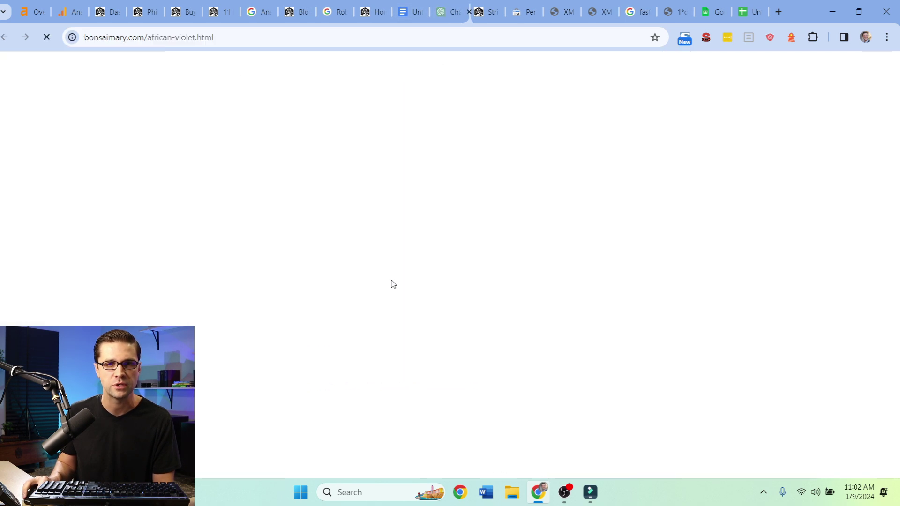
Scroll through the African violet article.
{"action": "scroll", "coordinate": [188, 287], "scroll_direction": "down", "scroll_amount": 14}
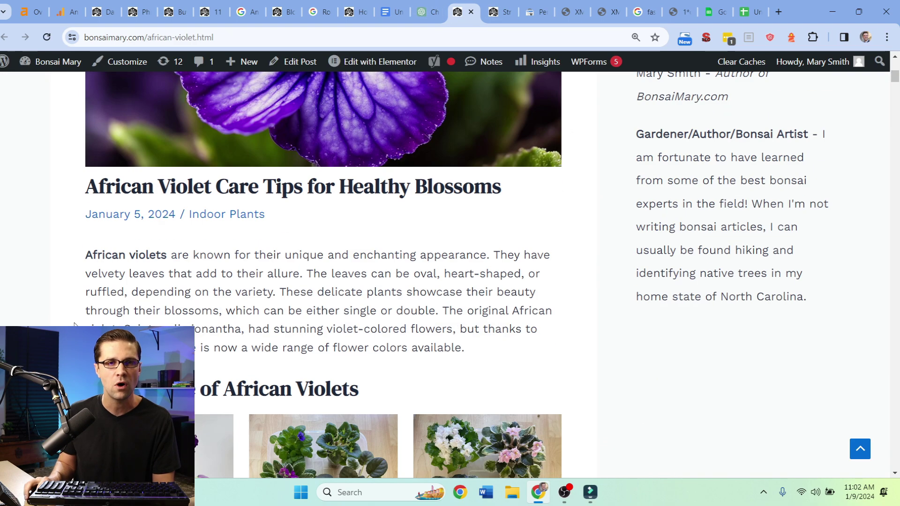
{"action": "scroll", "coordinate": [65, 325], "scroll_direction": "down", "scroll_amount": 20}
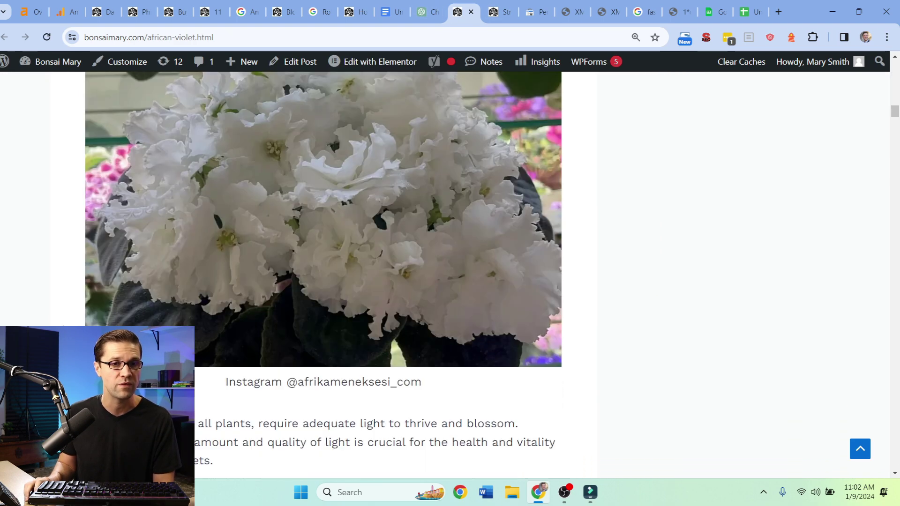
{"action": "scroll", "coordinate": [64, 325], "scroll_direction": "up", "scroll_amount": 5}
{"action": "scroll", "coordinate": [202, 338], "scroll_direction": "up", "scroll_amount": 4}
{"action": "scroll", "coordinate": [323, 275], "scroll_direction": "down", "scroll_amount": 20}
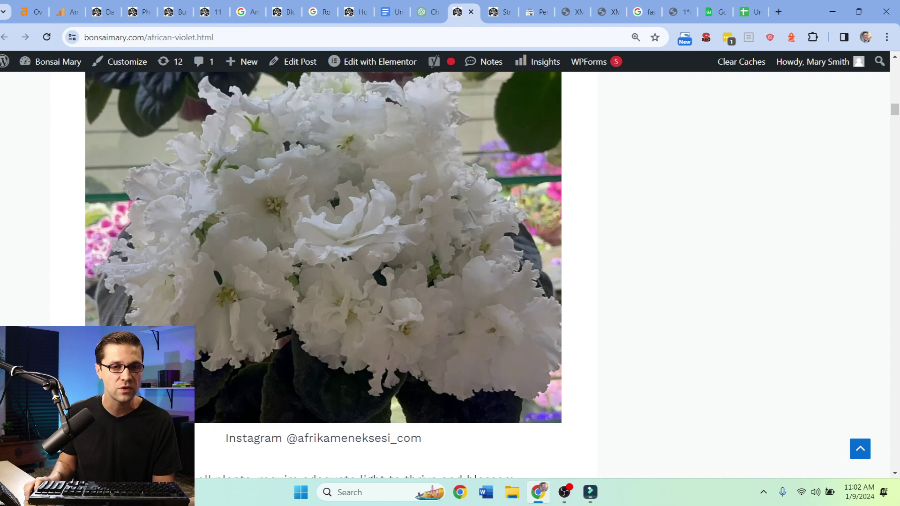
{"action": "scroll", "coordinate": [323, 275], "scroll_direction": "down", "scroll_amount": 20}
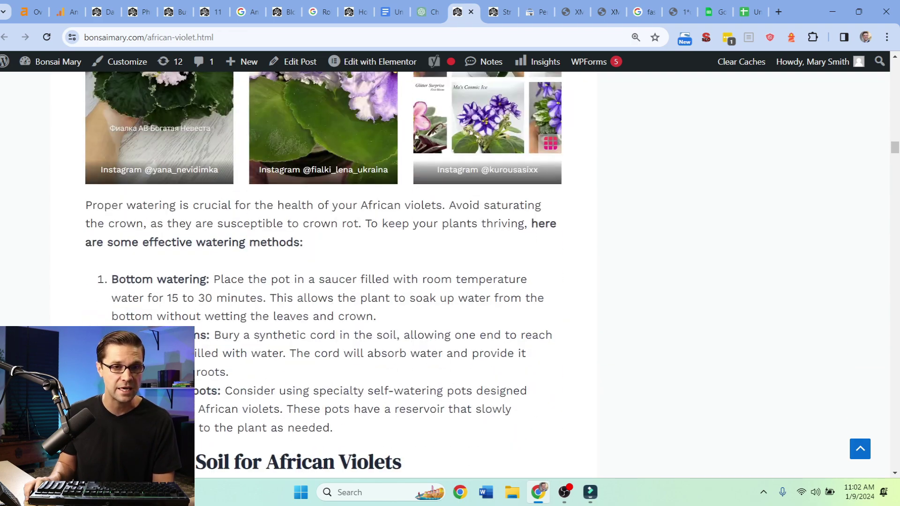
{"action": "scroll", "coordinate": [323, 275], "scroll_direction": "down", "scroll_amount": 20}
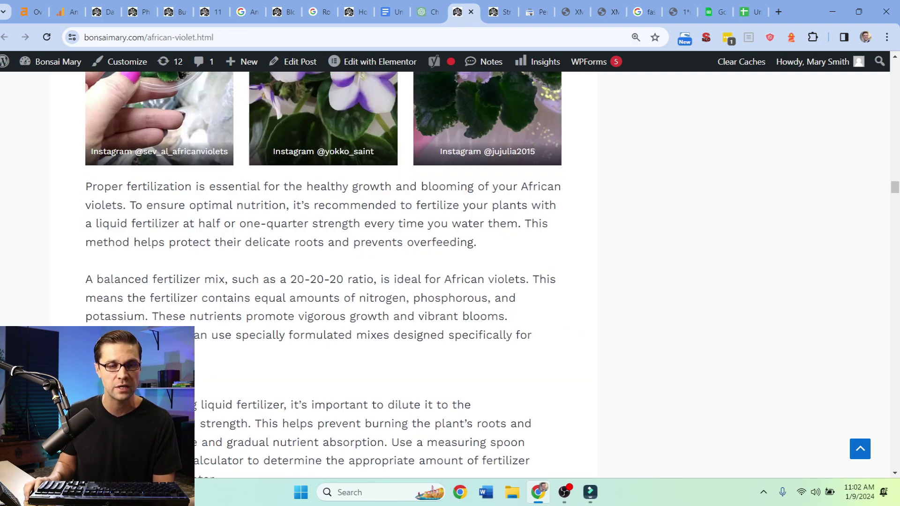
{"action": "scroll", "coordinate": [323, 275], "scroll_direction": "down", "scroll_amount": 20}
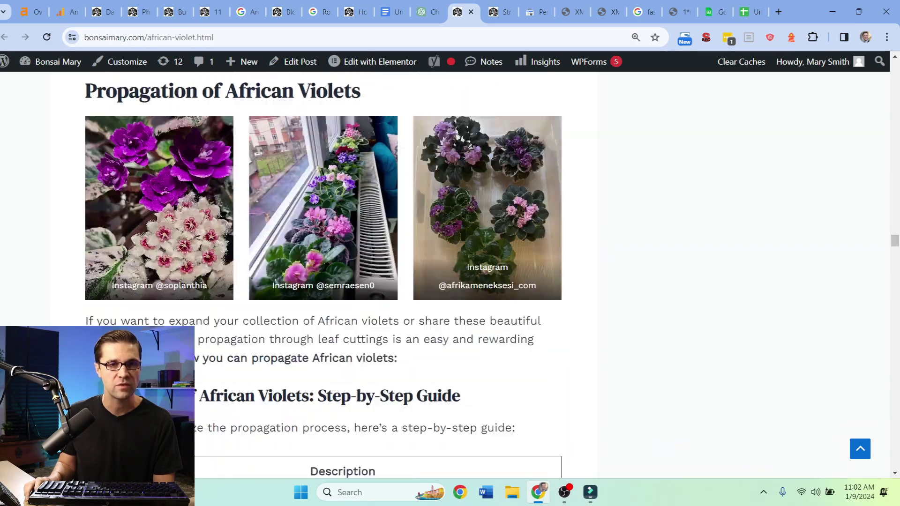
{"action": "scroll", "coordinate": [324, 275], "scroll_direction": "down", "scroll_amount": 15}
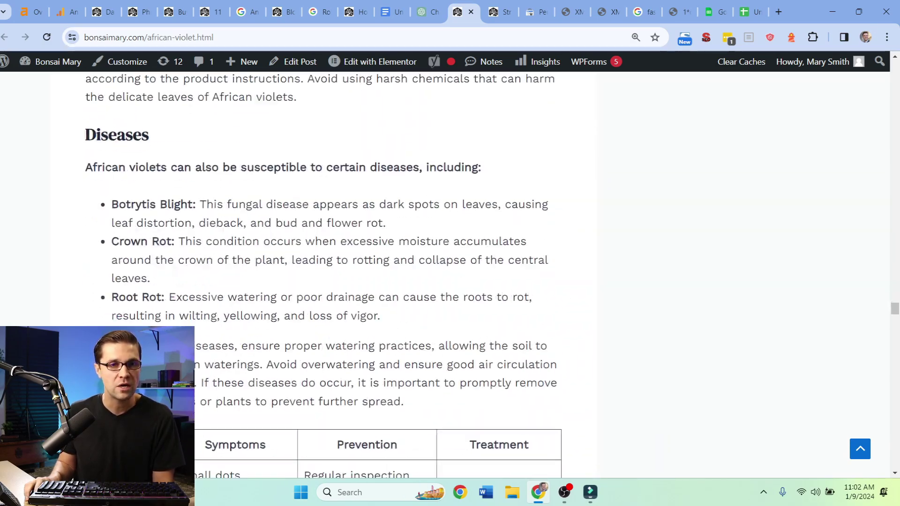
{"action": "scroll", "coordinate": [323, 274], "scroll_direction": "down", "scroll_amount": 20}
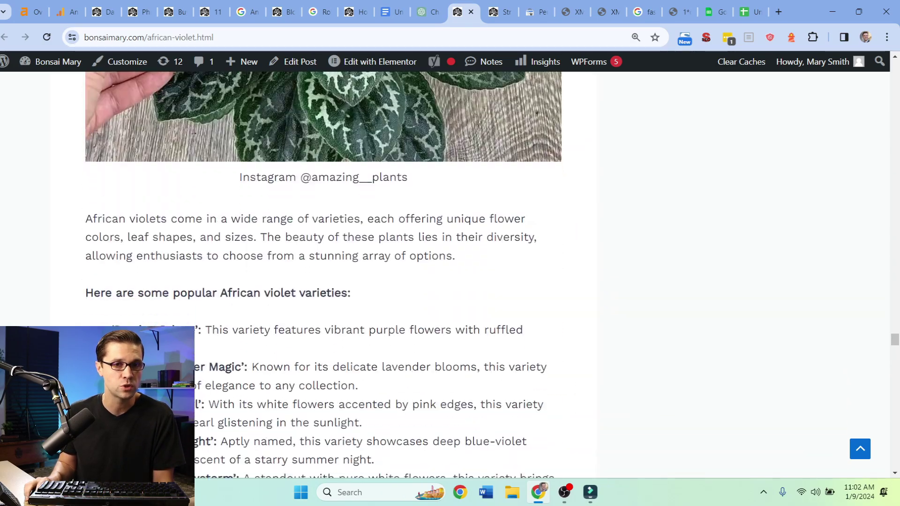
Read down the String of Pearls article to its fertilizing schedule.
{"action": "left_click", "coordinate": [494, 10]}
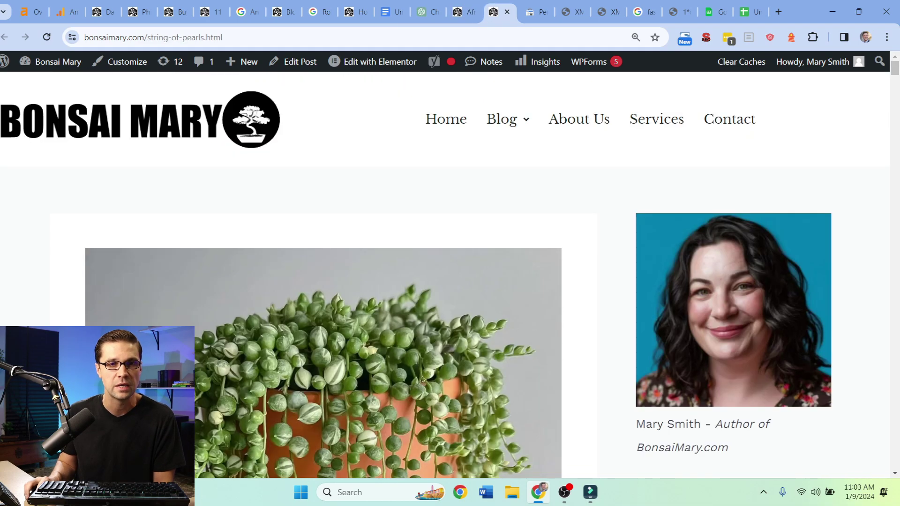
{"action": "scroll", "coordinate": [79, 323], "scroll_direction": "down", "scroll_amount": 8}
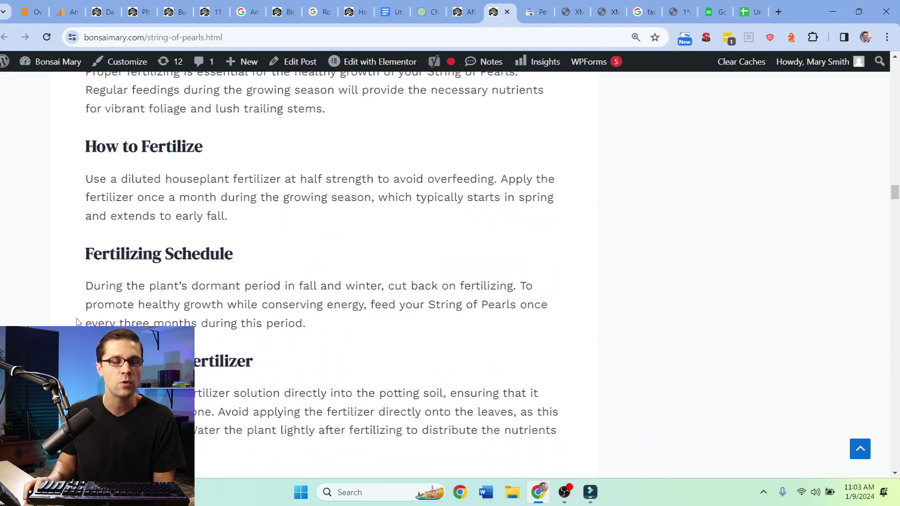
{"action": "scroll", "coordinate": [79, 321], "scroll_direction": "down", "scroll_amount": 10}
{"action": "scroll", "coordinate": [78, 321], "scroll_direction": "down", "scroll_amount": 15}
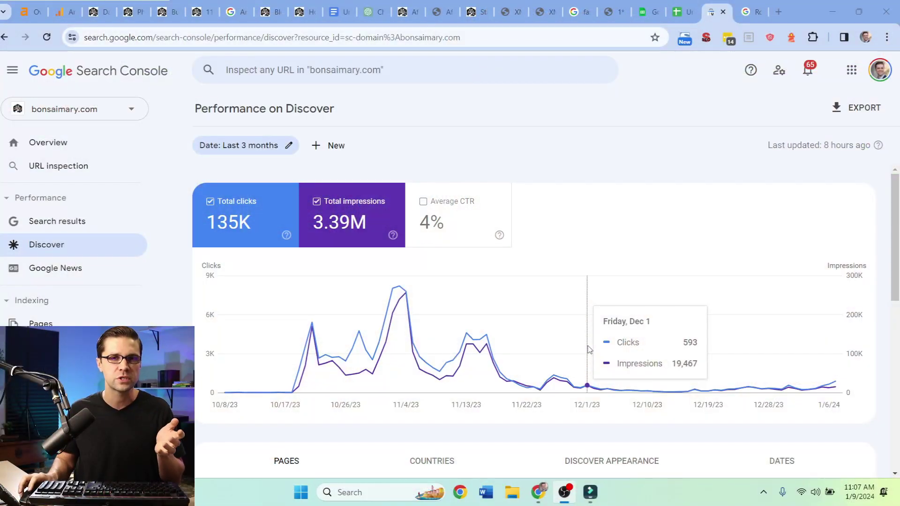
Review Discover's 135K clicks and 3.39M impressions, then go to the robots meta tag docs.
{"action": "left_click", "coordinate": [749, 6]}
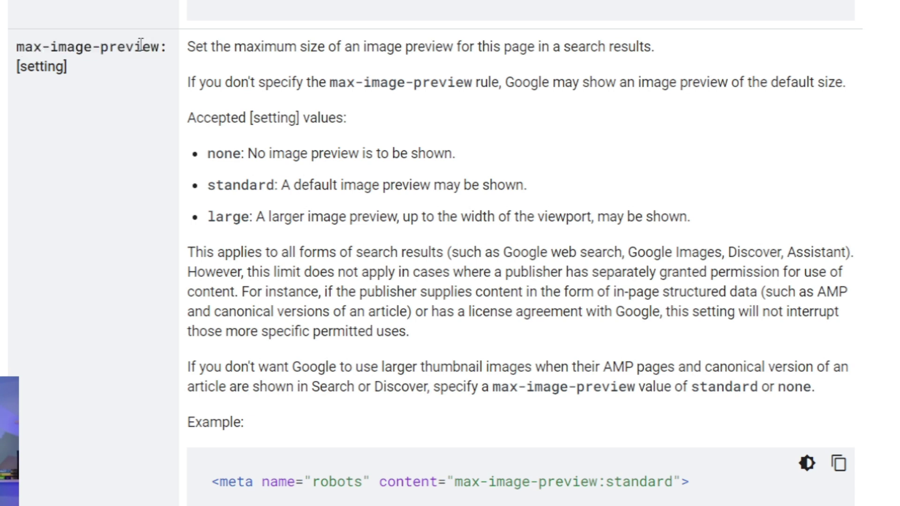
Highlight max-image-preview's 'large' value, which allows previews up to the viewport width.
{"action": "left_click_drag", "start_coordinate": [208, 216], "coordinate": [560, 212]}
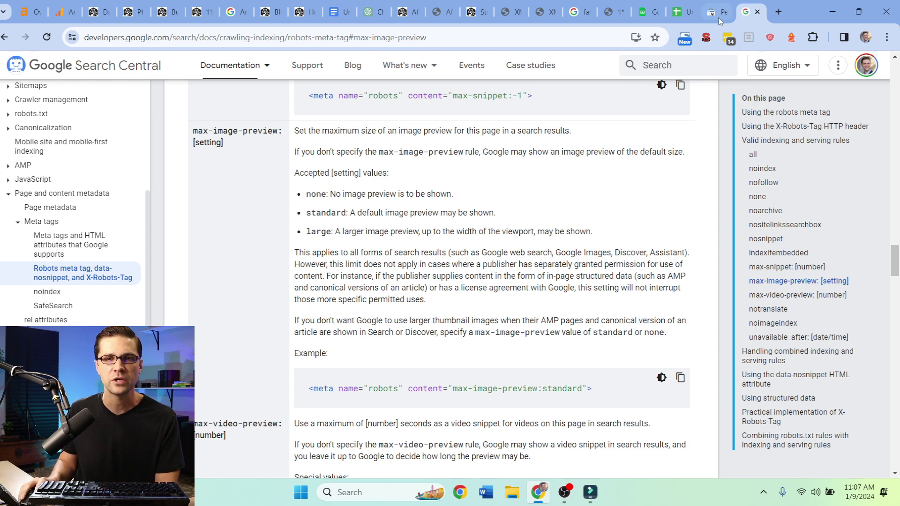
Inspect the African violet post's featured image in the page code.
{"action": "left_click", "coordinate": [404, 6]}
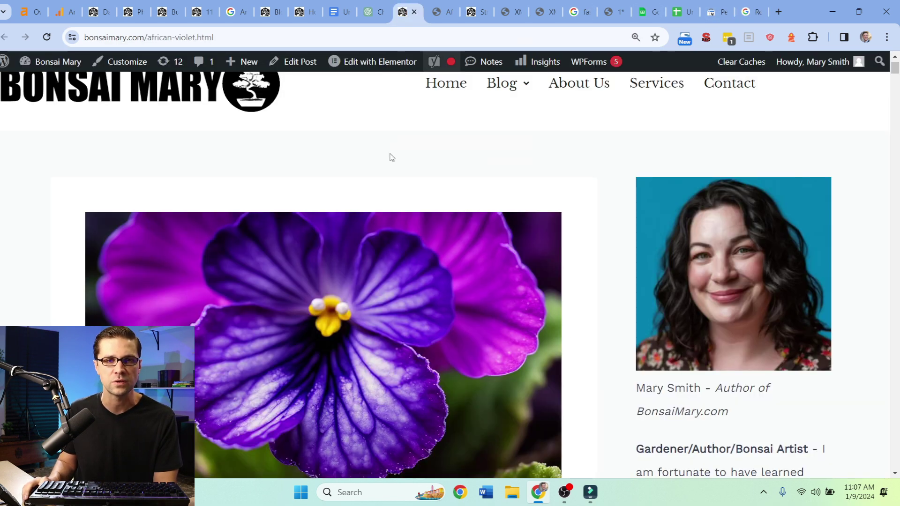
{"action": "scroll", "coordinate": [70, 295], "scroll_direction": "down", "scroll_amount": 8}
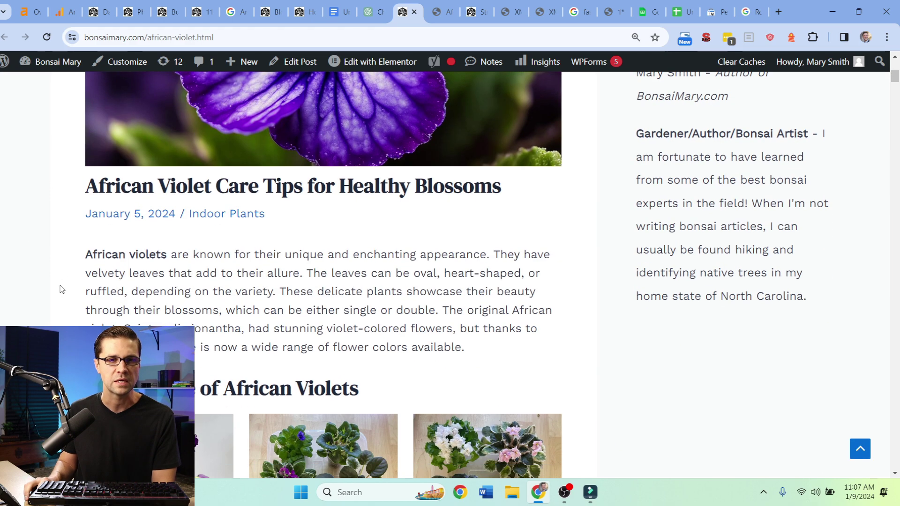
{"action": "scroll", "coordinate": [128, 298], "scroll_direction": "up", "scroll_amount": 3}
{"action": "scroll", "coordinate": [230, 254], "scroll_direction": "up", "scroll_amount": 3}
{"action": "scroll", "coordinate": [221, 278], "scroll_direction": "down", "scroll_amount": 1}
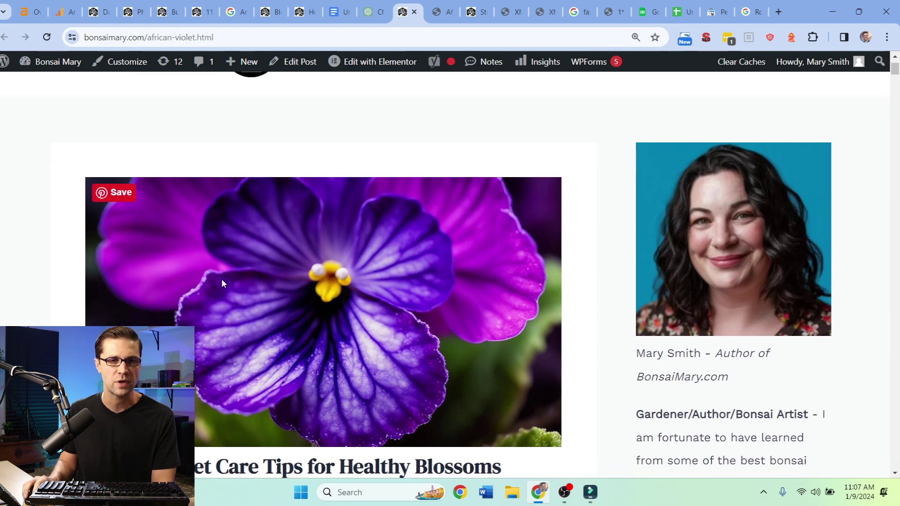
{"action": "right_click", "coordinate": [209, 255]}
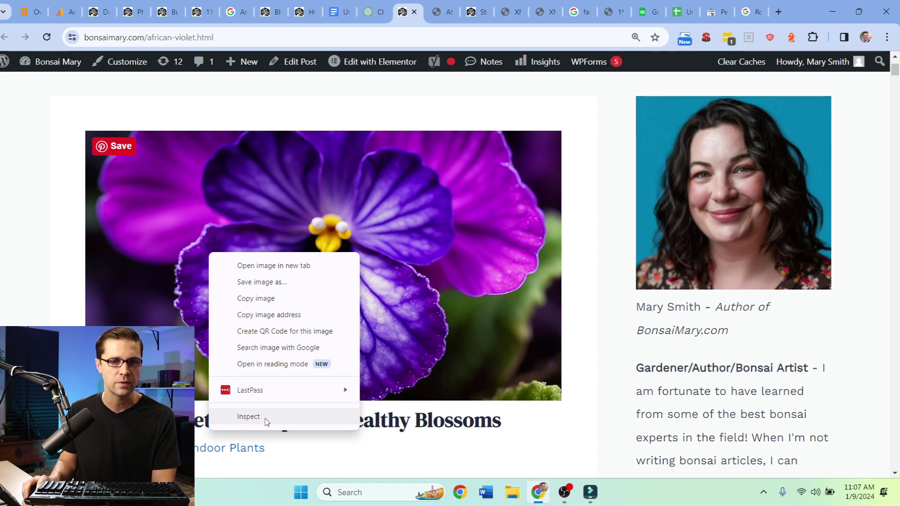
{"action": "left_click", "coordinate": [249, 416]}
View the violet image full size in a new tab, fitted to the window, then return.
{"action": "mouse_move", "coordinate": [375, 291]}
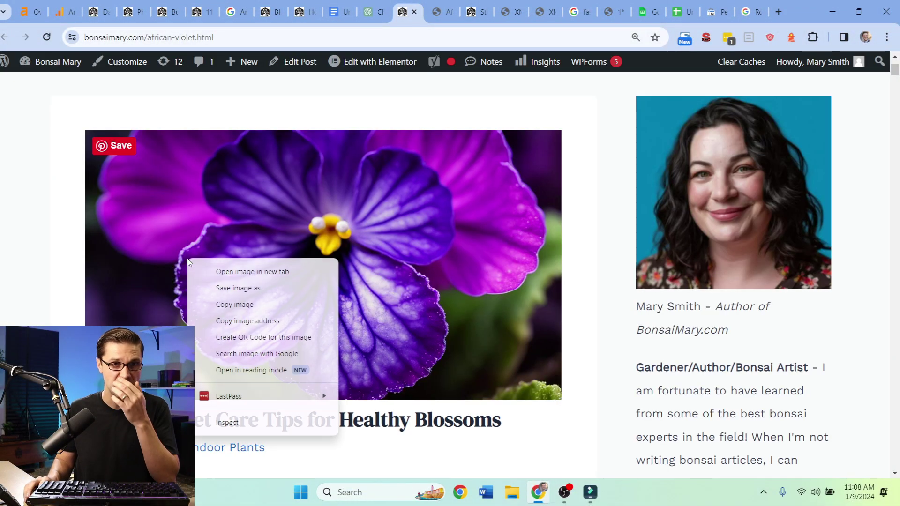
{"action": "left_click", "coordinate": [249, 269]}
{"action": "left_click", "coordinate": [454, 12]}
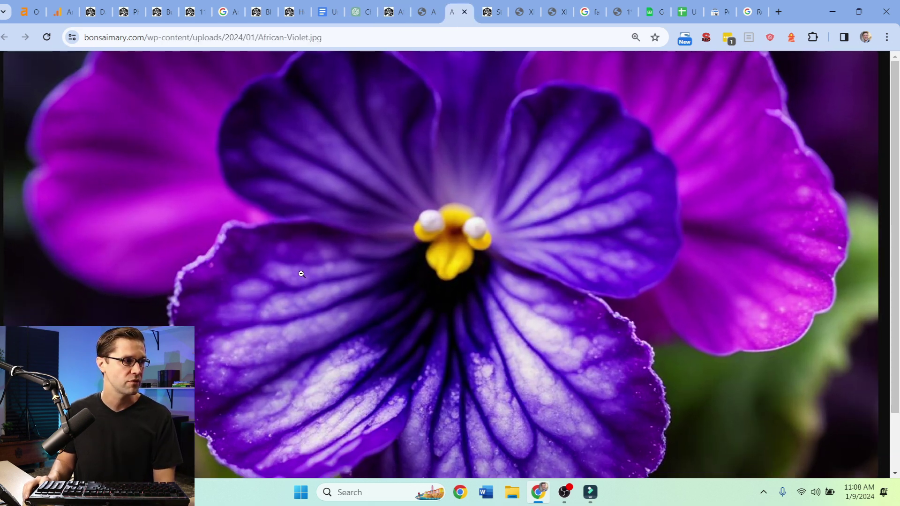
{"action": "left_click", "coordinate": [302, 274]}
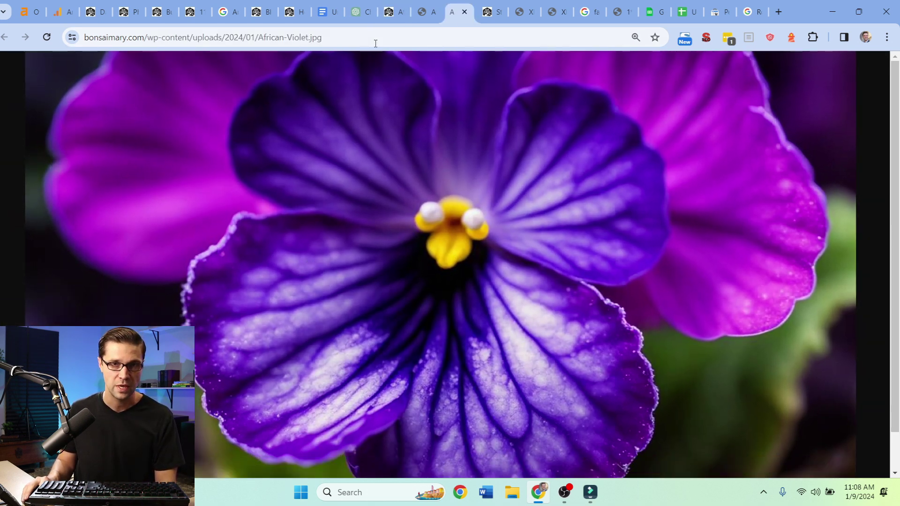
{"action": "left_click", "coordinate": [389, 12]}
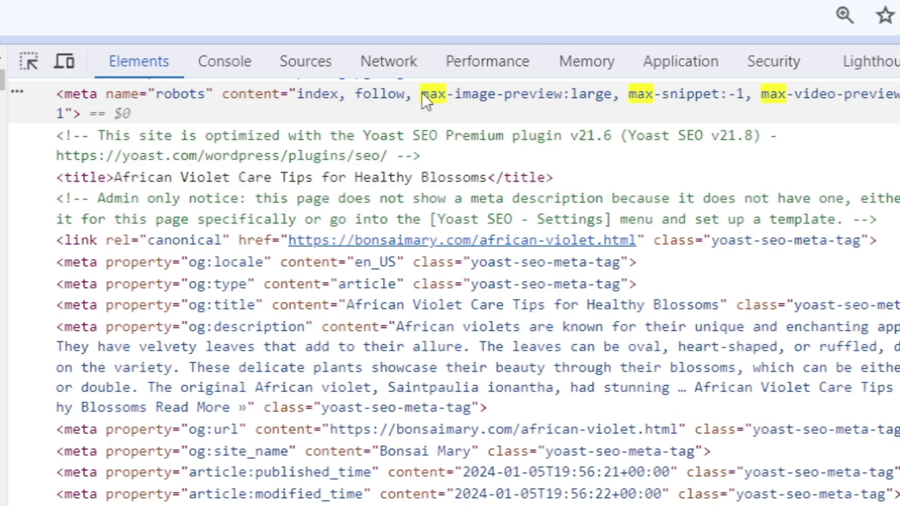
Select the head's robots meta tag containing max-image-preview:large.
{"action": "left_click", "coordinate": [423, 94]}
{"action": "scroll", "coordinate": [569, 94], "scroll_direction": "up", "scroll_amount": 3}
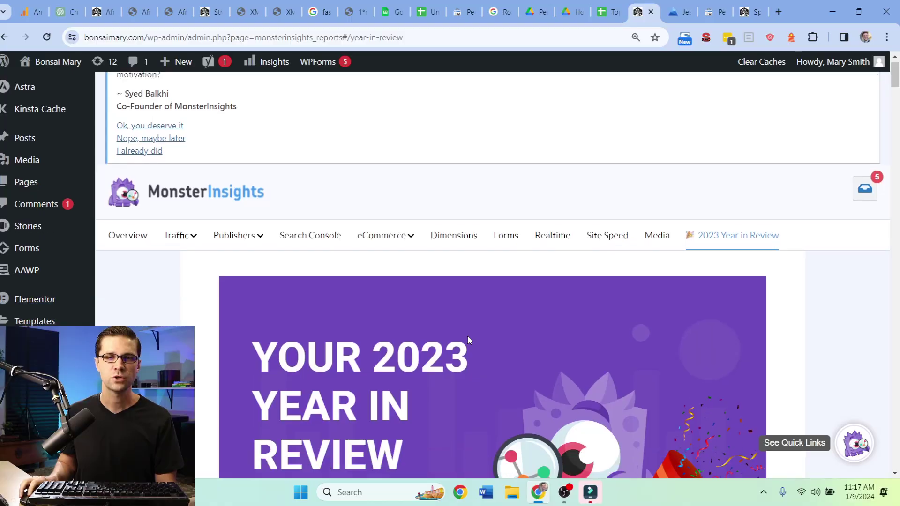
Glance at the Microsoft Clarity dashboard and Search Console report, then return to the Year in Review.
{"action": "scroll", "coordinate": [459, 347], "scroll_direction": "down", "scroll_amount": 15}
{"action": "scroll", "coordinate": [459, 349], "scroll_direction": "up", "scroll_amount": 5}
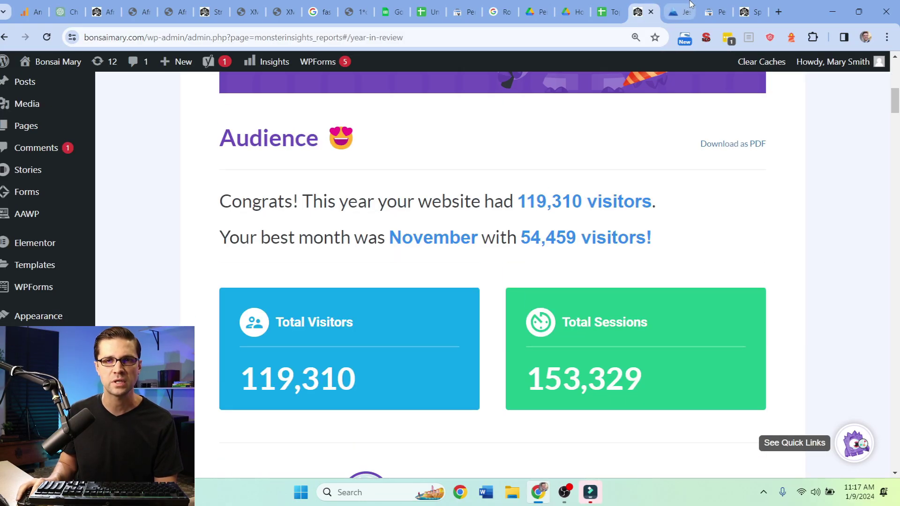
{"action": "left_click", "coordinate": [678, 12]}
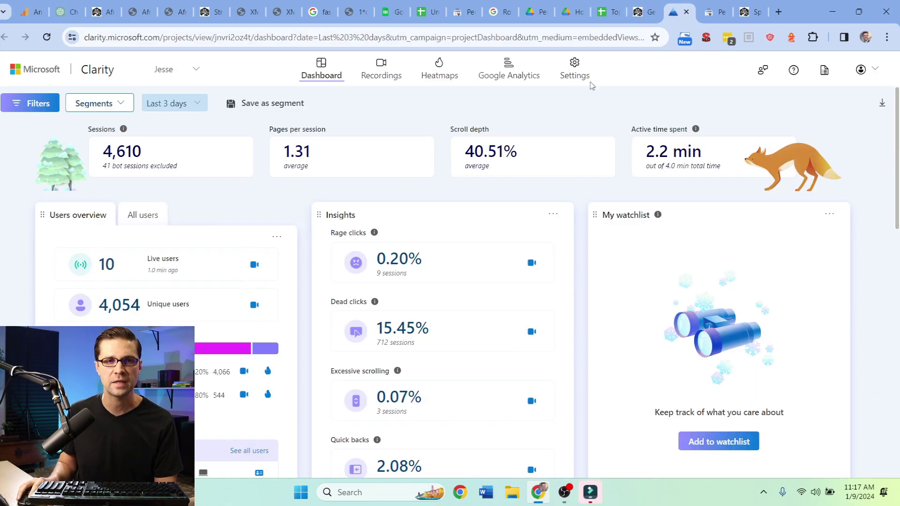
{"action": "left_click", "coordinate": [707, 11]}
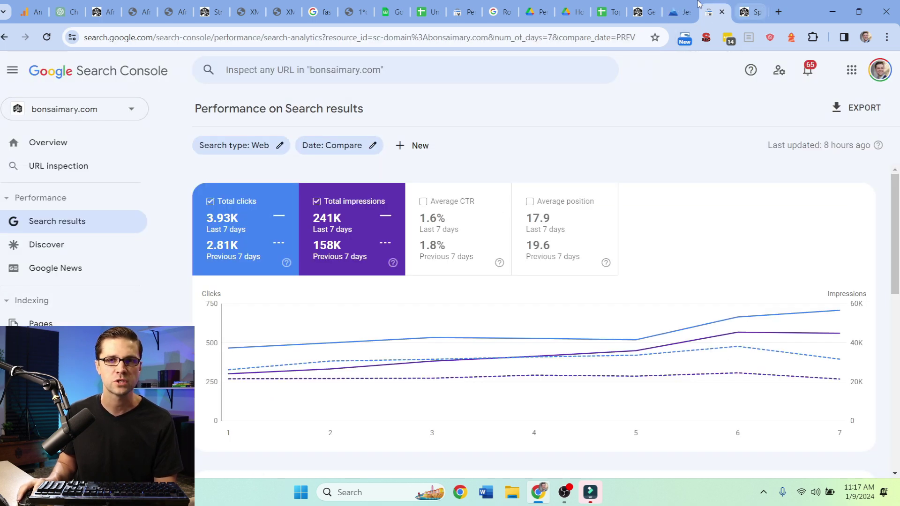
{"action": "left_click", "coordinate": [642, 6]}
Scroll from Audience and Demographics down to Top 5 Pages, led by '76 Types of Philodendron'.
{"action": "scroll", "coordinate": [297, 275], "scroll_direction": "up", "scroll_amount": 10}
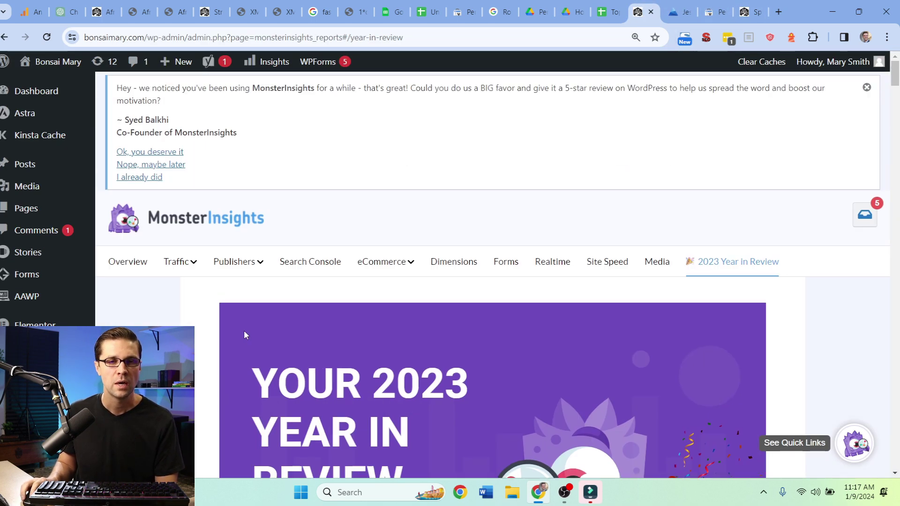
{"action": "scroll", "coordinate": [255, 214], "scroll_direction": "down", "scroll_amount": 10}
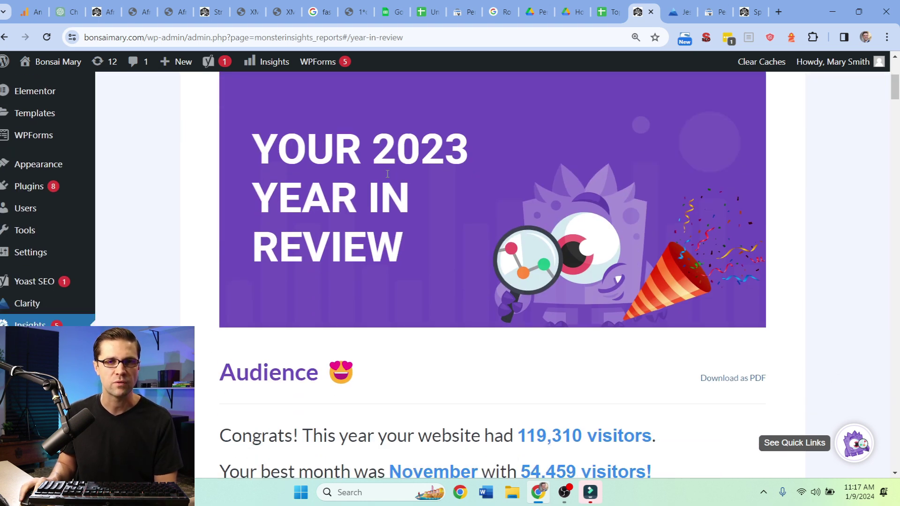
{"action": "scroll", "coordinate": [202, 288], "scroll_direction": "down", "scroll_amount": 3}
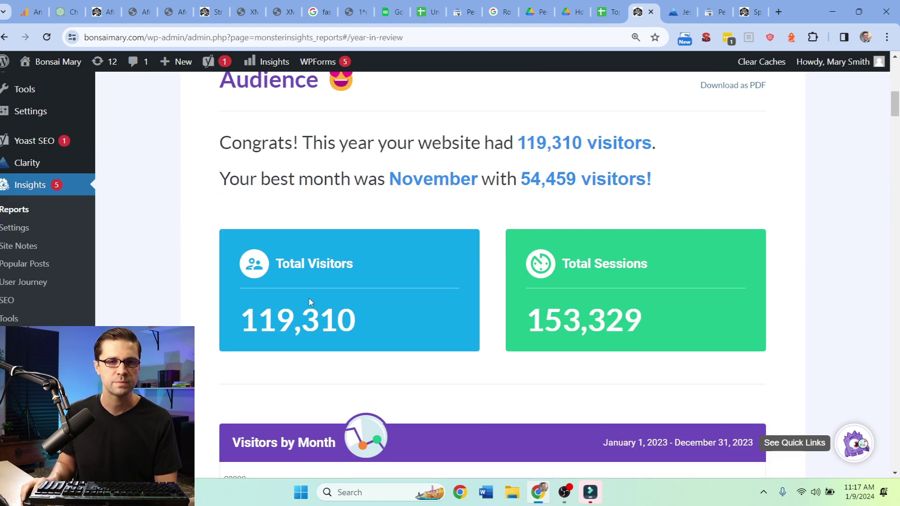
{"action": "scroll", "coordinate": [310, 302], "scroll_direction": "down", "scroll_amount": 7}
{"action": "mouse_move", "coordinate": [671, 247]}
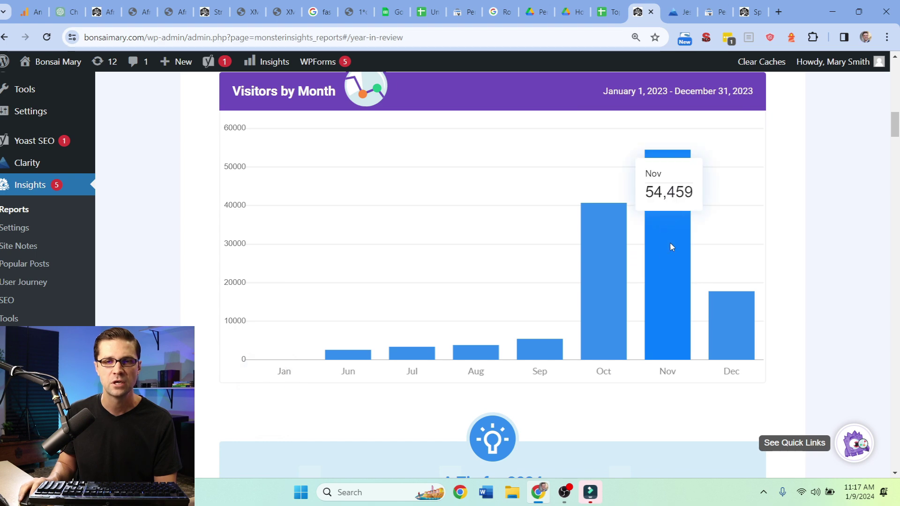
{"action": "scroll", "coordinate": [172, 316], "scroll_direction": "down", "scroll_amount": 13}
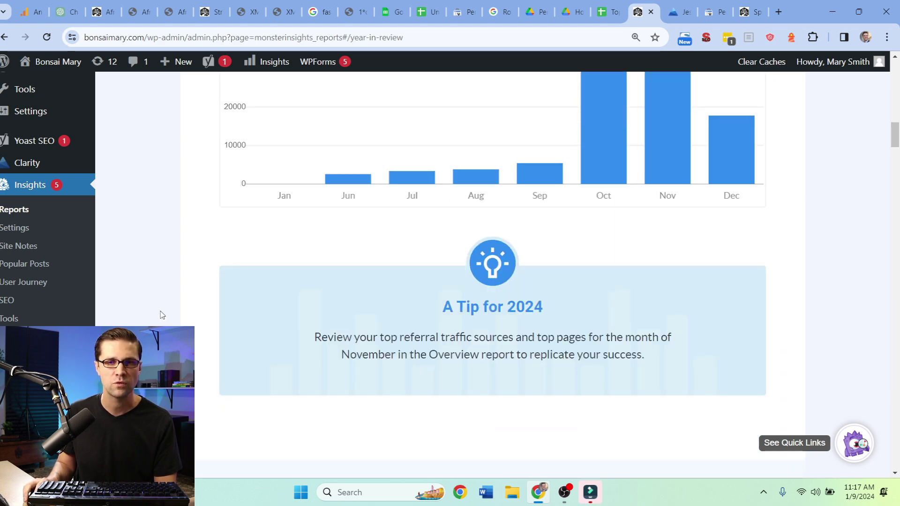
{"action": "scroll", "coordinate": [530, 281], "scroll_direction": "up", "scroll_amount": 7}
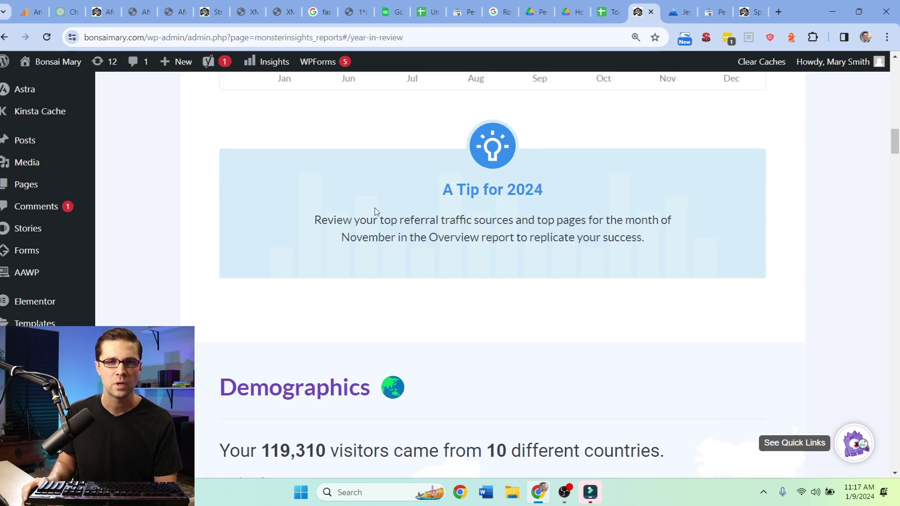
{"action": "scroll", "coordinate": [233, 328], "scroll_direction": "down", "scroll_amount": 8}
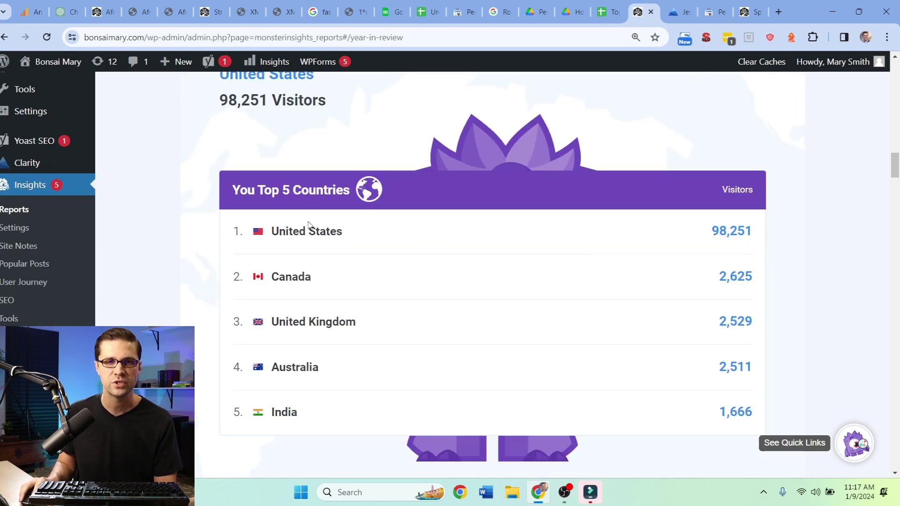
{"action": "scroll", "coordinate": [161, 283], "scroll_direction": "down", "scroll_amount": 11}
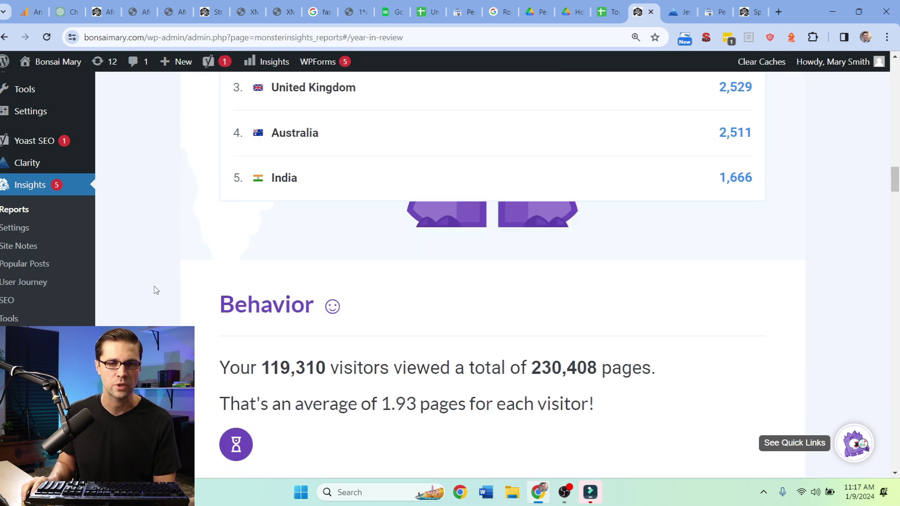
{"action": "scroll", "coordinate": [159, 283], "scroll_direction": "down", "scroll_amount": 1}
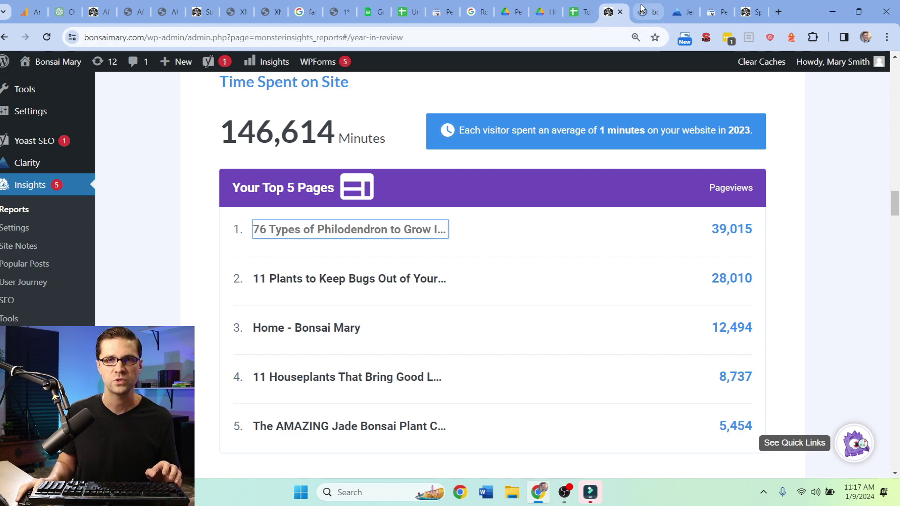
Open the most-viewed philodendron article from Top 5 Pages and skim down it.
{"action": "left_click", "coordinate": [642, 11]}
{"action": "scroll", "coordinate": [276, 276], "scroll_direction": "down", "scroll_amount": 15}
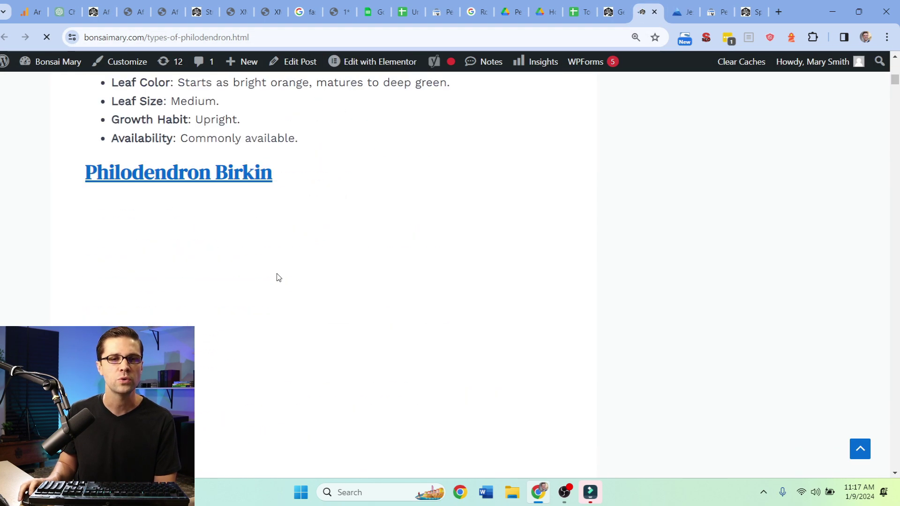
{"action": "scroll", "coordinate": [276, 277], "scroll_direction": "down", "scroll_amount": 20}
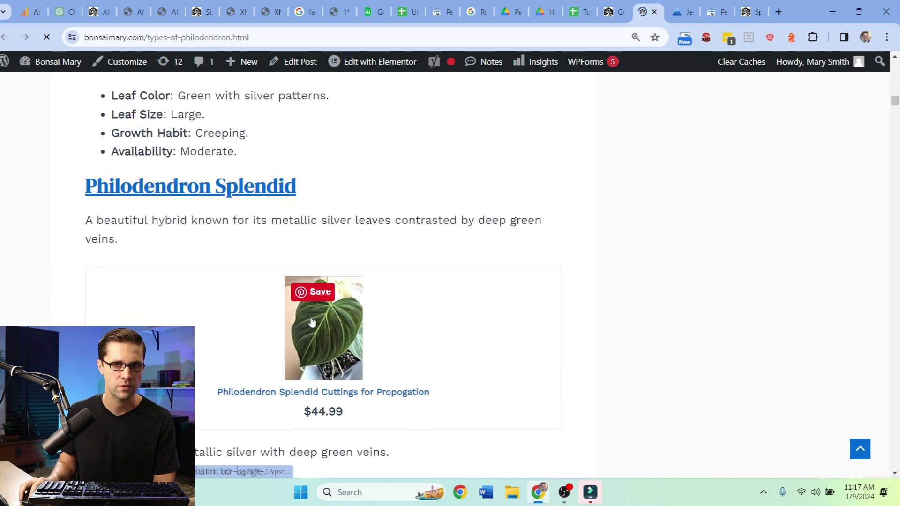
{"action": "scroll", "coordinate": [312, 322], "scroll_direction": "down", "scroll_amount": 10}
Return to the Year in Review and scroll to the Browser Breakdown, with Chrome at 64%.
{"action": "left_click", "coordinate": [615, 7]}
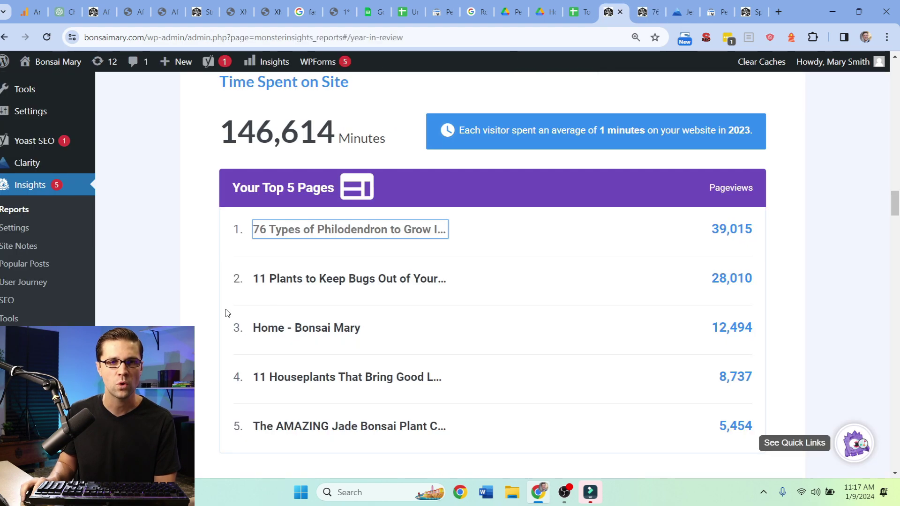
{"action": "scroll", "coordinate": [159, 303], "scroll_direction": "down", "scroll_amount": 10}
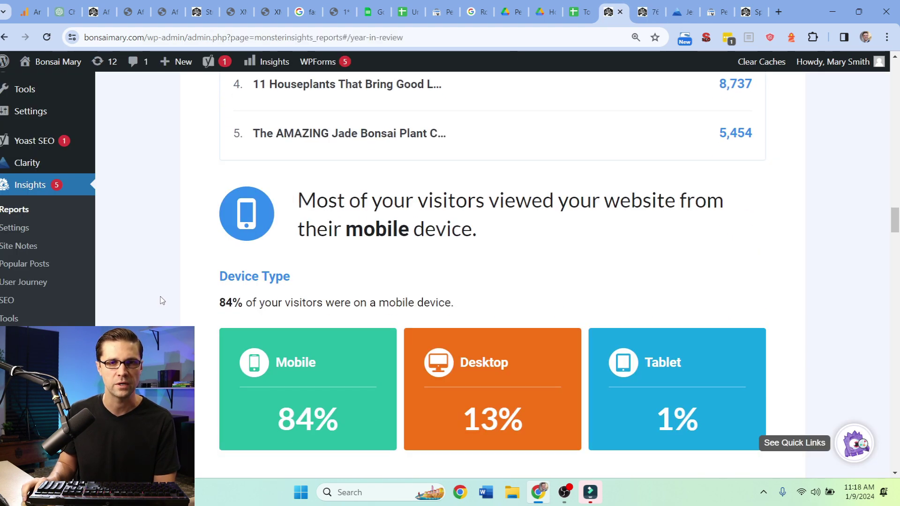
{"action": "scroll", "coordinate": [346, 300], "scroll_direction": "up", "scroll_amount": 3}
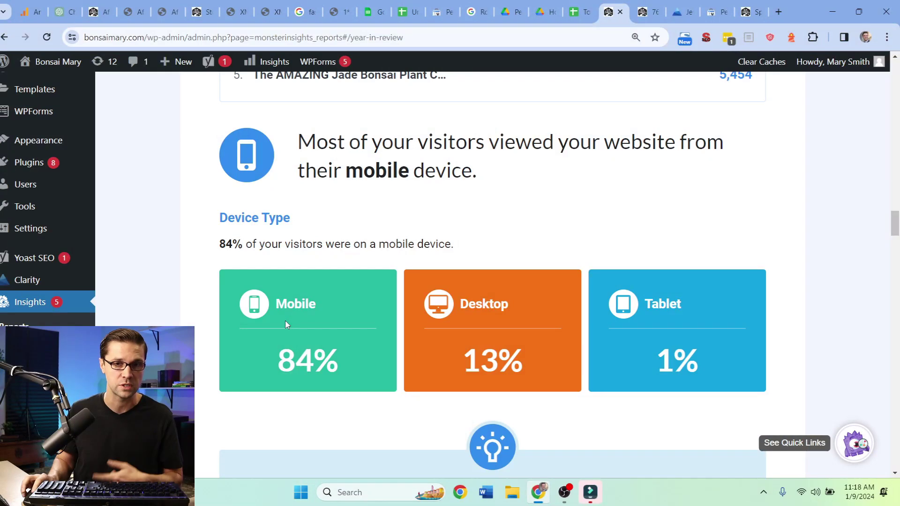
{"action": "scroll", "coordinate": [285, 320], "scroll_direction": "down", "scroll_amount": 10}
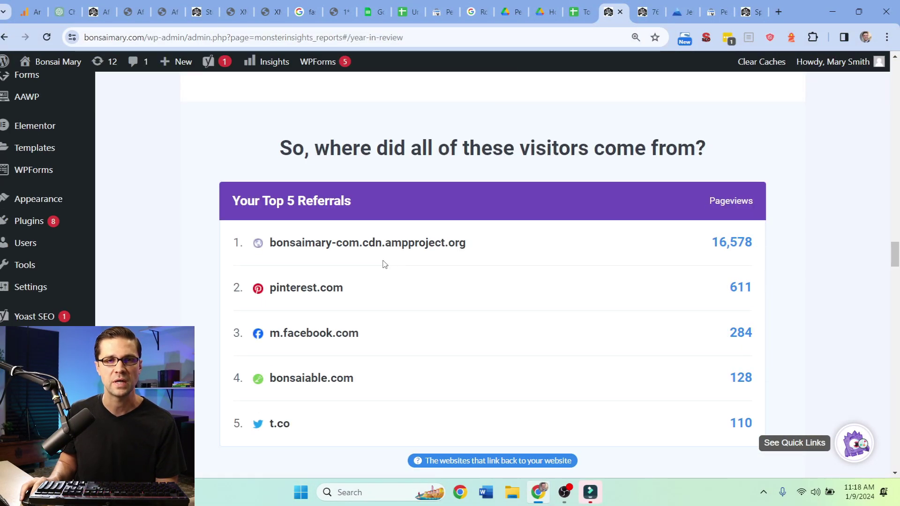
{"action": "scroll", "coordinate": [375, 230], "scroll_direction": "down", "scroll_amount": 1}
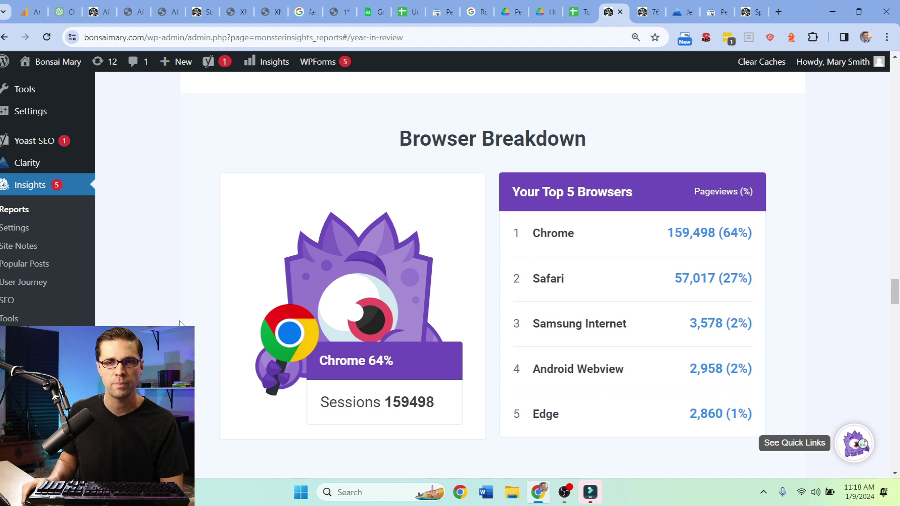
{"action": "scroll", "coordinate": [180, 323], "scroll_direction": "down", "scroll_amount": 10}
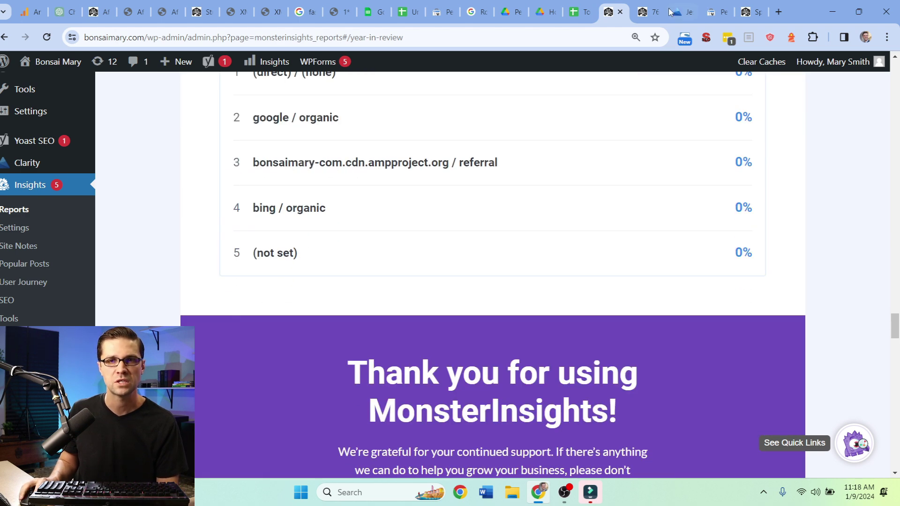
Switch to Microsoft Clarity and scroll to popular pages (spider-plant.html, 1,162) and JavaScript errors (0.13%).
{"action": "left_click", "coordinate": [646, 11]}
{"action": "key", "text": "ctrl+Tab"}
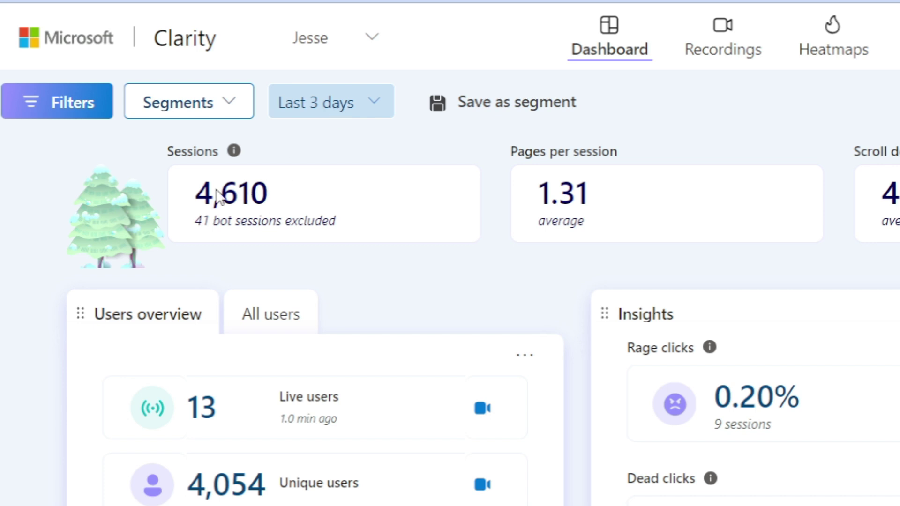
{"action": "left_click", "coordinate": [293, 203]}
{"action": "scroll", "coordinate": [515, 300], "scroll_direction": "down", "scroll_amount": 10}
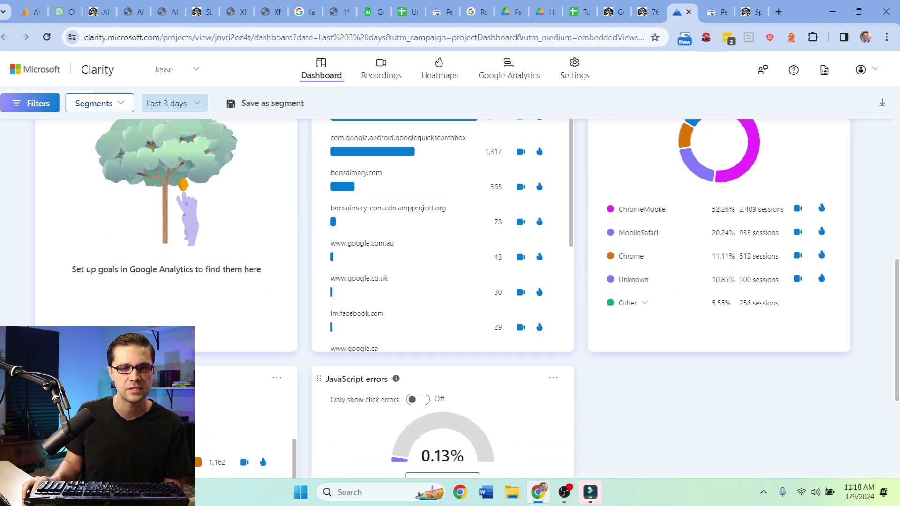
{"action": "scroll", "coordinate": [450, 300], "scroll_direction": "down", "scroll_amount": 3}
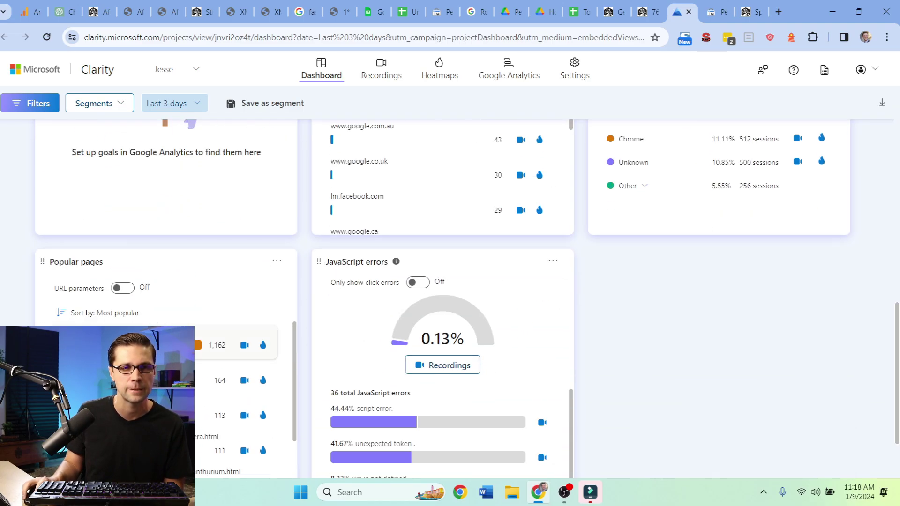
{"action": "scroll", "coordinate": [450, 299], "scroll_direction": "up", "scroll_amount": 3}
{"action": "scroll", "coordinate": [450, 300], "scroll_direction": "down", "scroll_amount": 5}
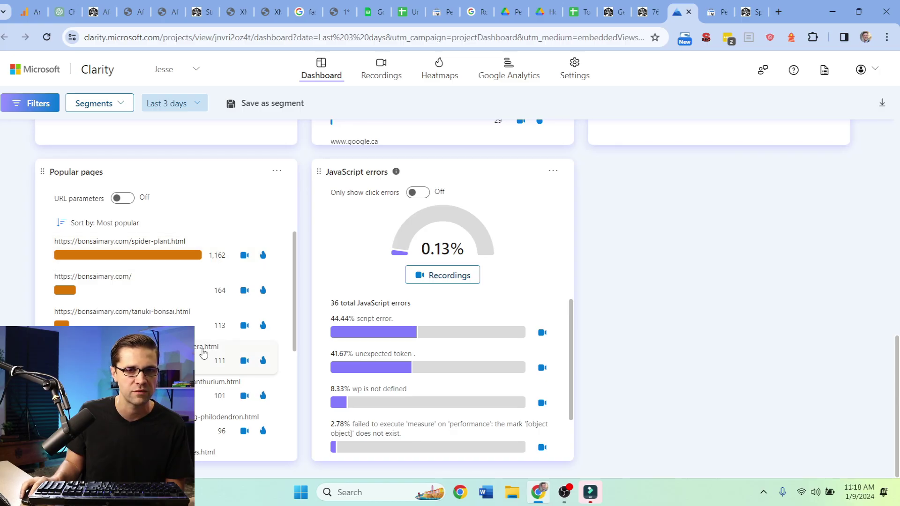
Skim the Spider Plant Care post, then bring up bonsaimary.com's '79 Best Indoor Plants For Beginners' article.
{"action": "left_click", "coordinate": [746, 9]}
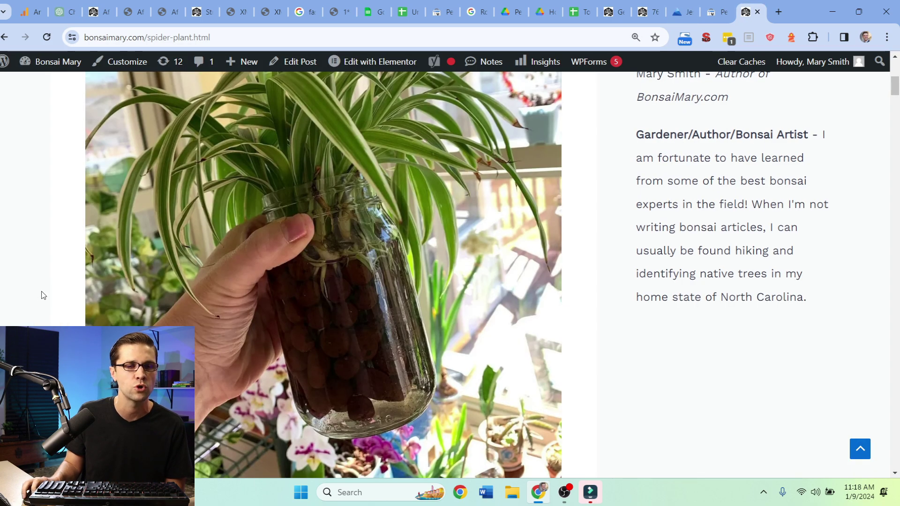
{"action": "scroll", "coordinate": [45, 293], "scroll_direction": "up", "scroll_amount": 7}
{"action": "scroll", "coordinate": [45, 292], "scroll_direction": "down", "scroll_amount": 10}
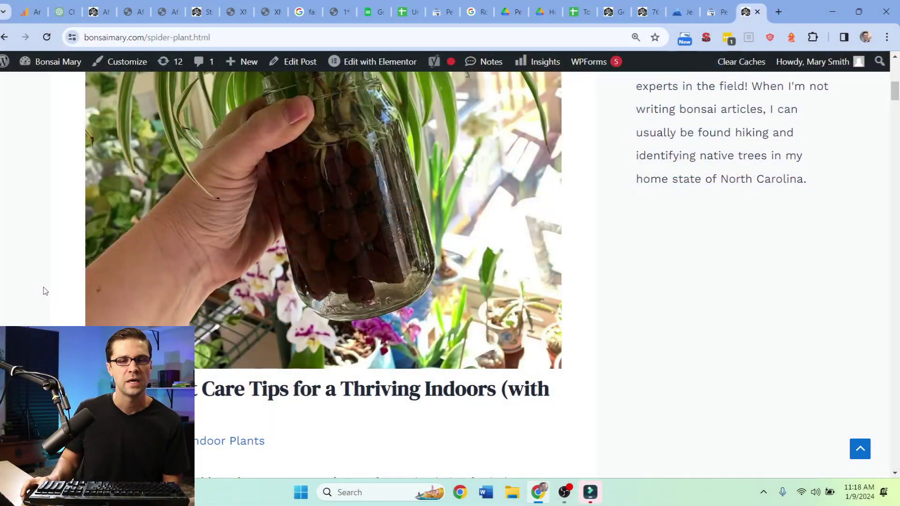
{"action": "scroll", "coordinate": [45, 291], "scroll_direction": "down", "scroll_amount": 2}
{"action": "scroll", "coordinate": [47, 290], "scroll_direction": "up", "scroll_amount": 8}
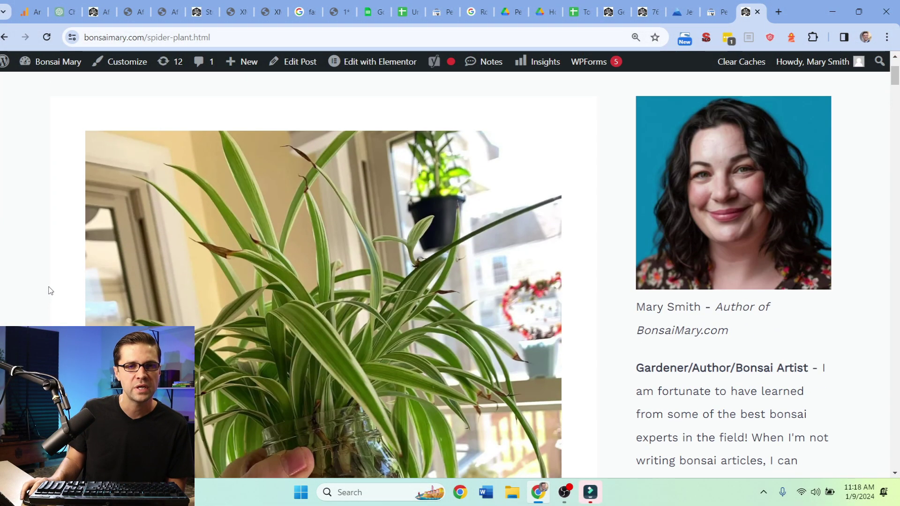
{"action": "scroll", "coordinate": [49, 289], "scroll_direction": "down", "scroll_amount": 8}
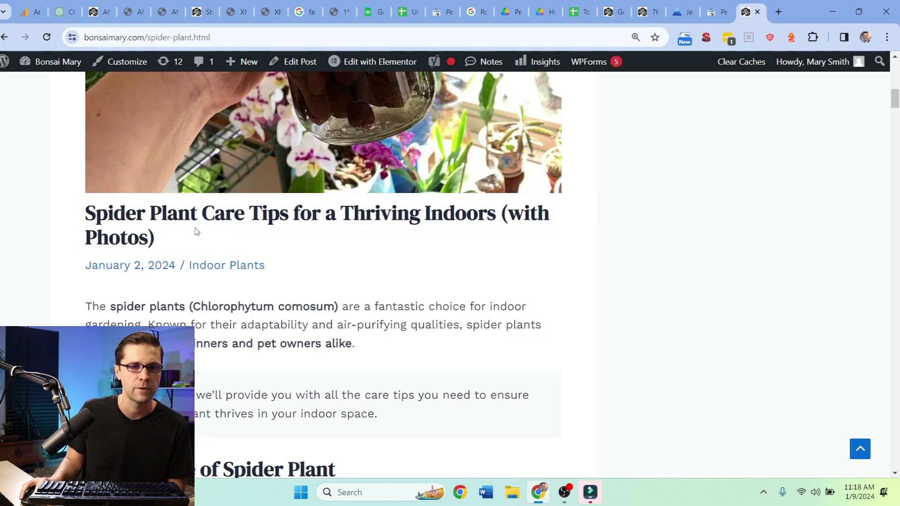
{"action": "scroll", "coordinate": [30, 258], "scroll_direction": "down", "scroll_amount": 3}
{"action": "scroll", "coordinate": [54, 270], "scroll_direction": "up", "scroll_amount": 6}
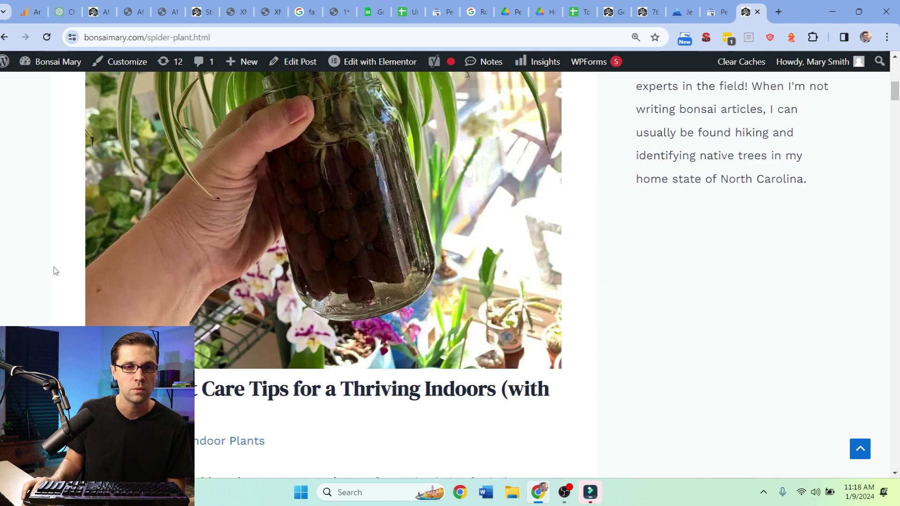
{"action": "scroll", "coordinate": [54, 270], "scroll_direction": "down", "scroll_amount": 15}
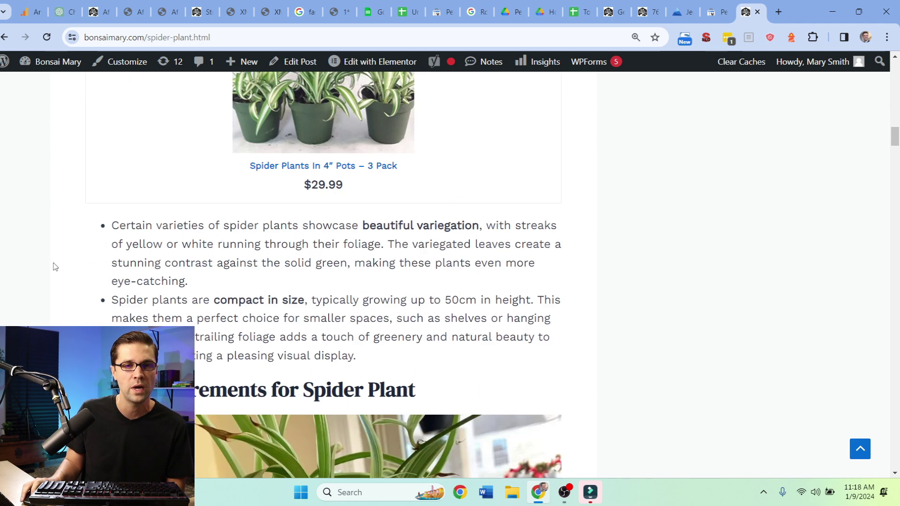
{"action": "scroll", "coordinate": [54, 266], "scroll_direction": "down", "scroll_amount": 18}
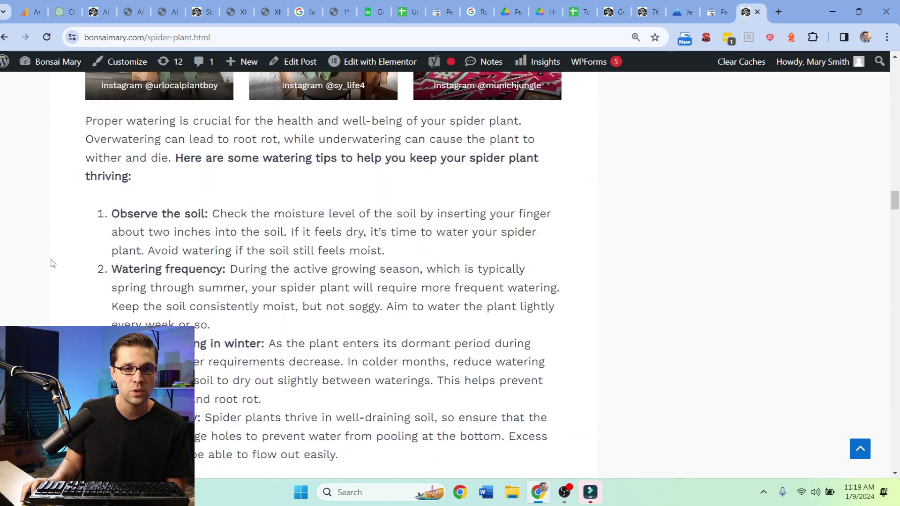
{"action": "scroll", "coordinate": [53, 264], "scroll_direction": "down", "scroll_amount": 20}
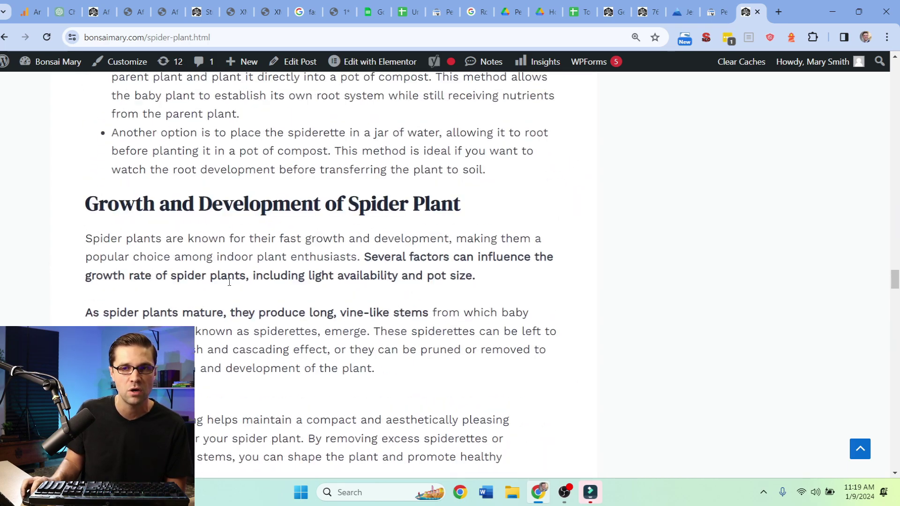
{"action": "left_click_drag", "start_coordinate": [894, 280], "coordinate": [894, 100]}
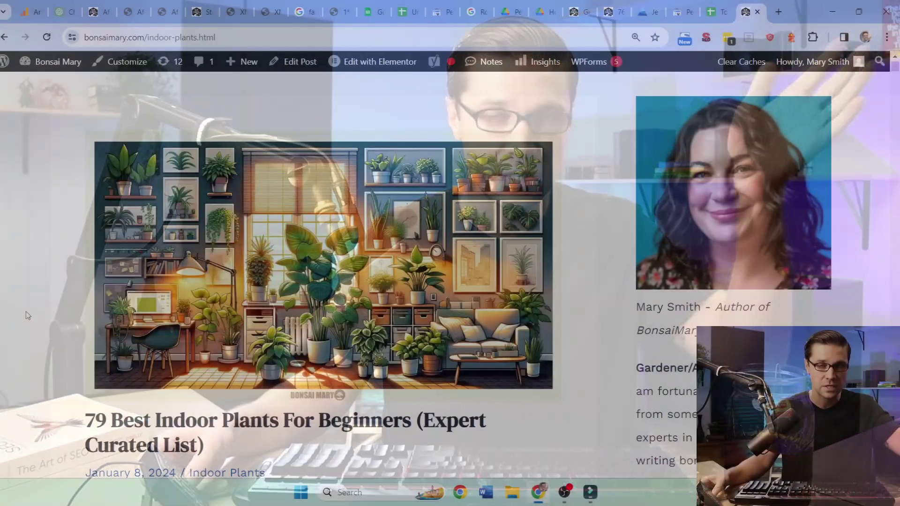
{"action": "scroll", "coordinate": [28, 315], "scroll_direction": "down", "scroll_amount": 3}
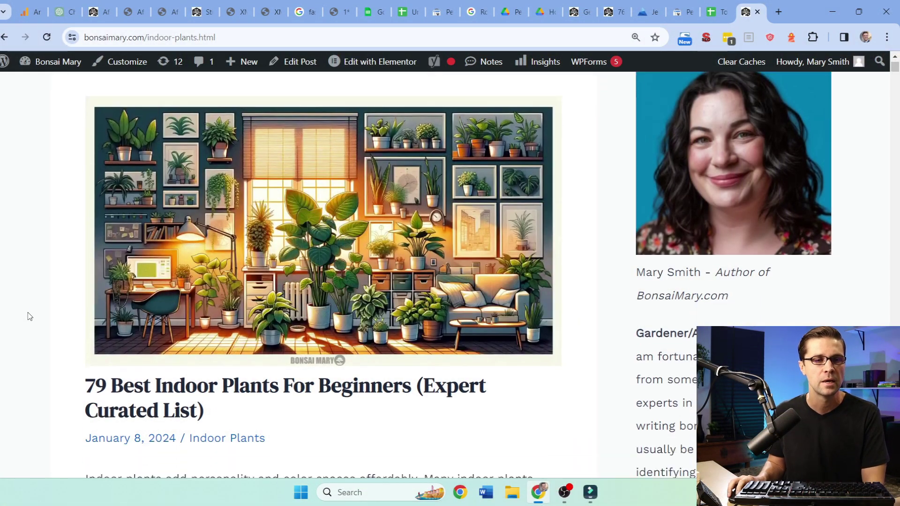
{"action": "scroll", "coordinate": [29, 321], "scroll_direction": "up", "scroll_amount": 1}
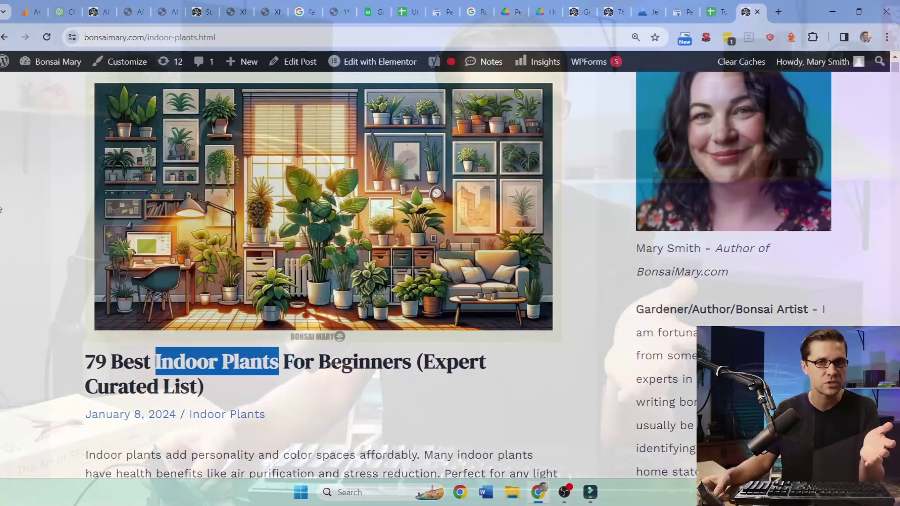
{"action": "scroll", "coordinate": [45, 256], "scroll_direction": "down", "scroll_amount": 7}
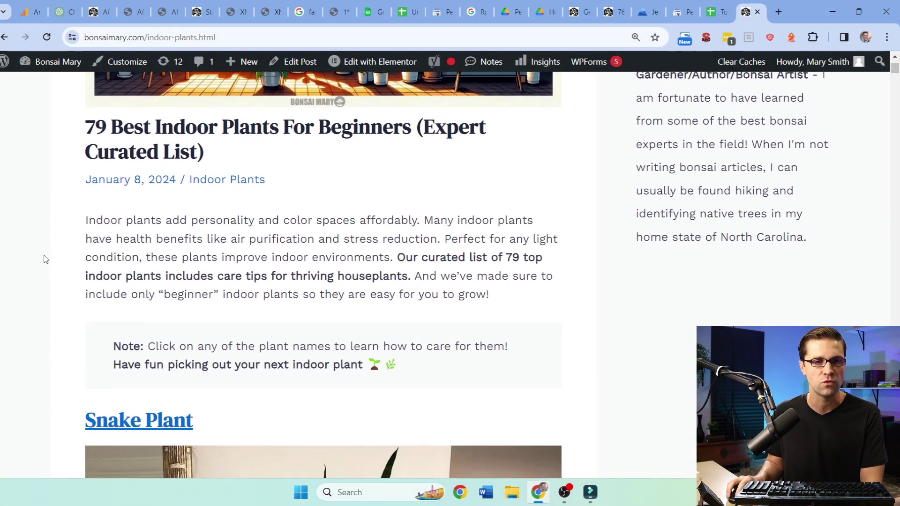
{"action": "left_click_drag", "start_coordinate": [895, 72], "coordinate": [895, 71]}
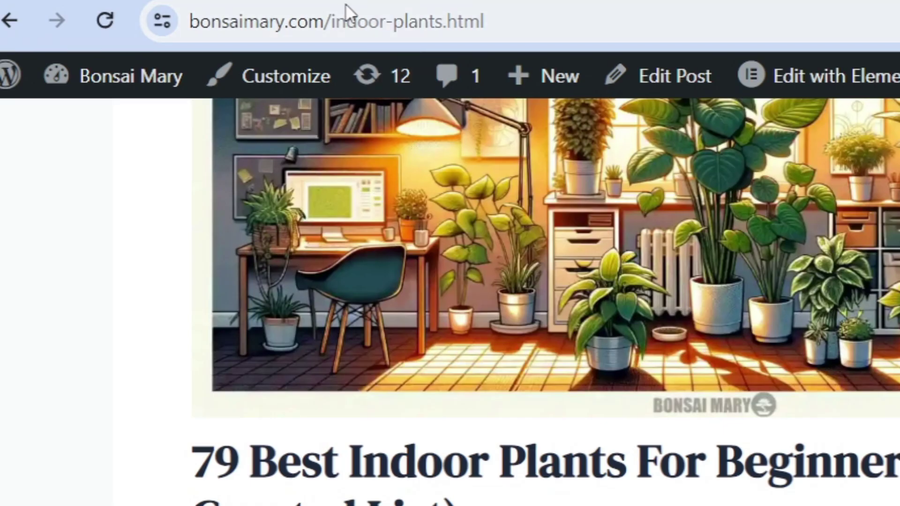
Highlight the /indoor-plants slug in the URL, then scroll down to plant entries like Marimo Moss Balls.
{"action": "left_click_drag", "start_coordinate": [331, 23], "coordinate": [399, 24]}
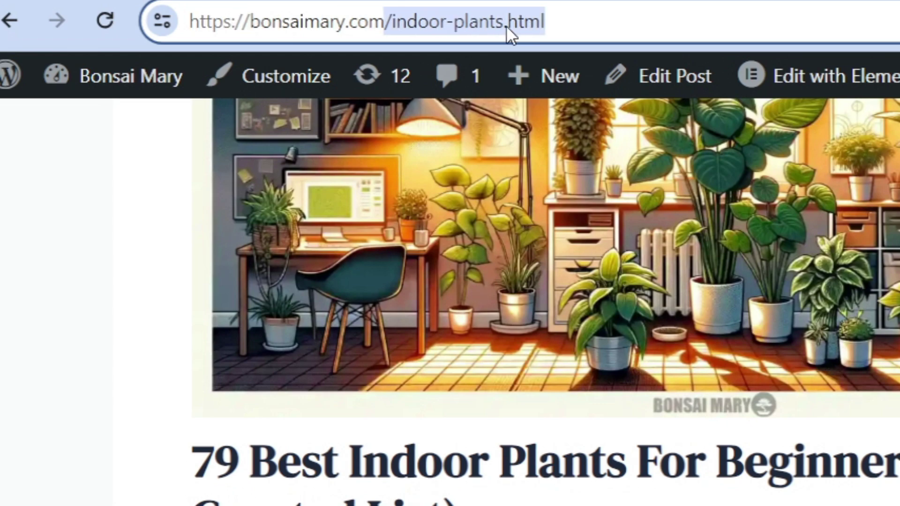
{"action": "left_click", "coordinate": [250, 457]}
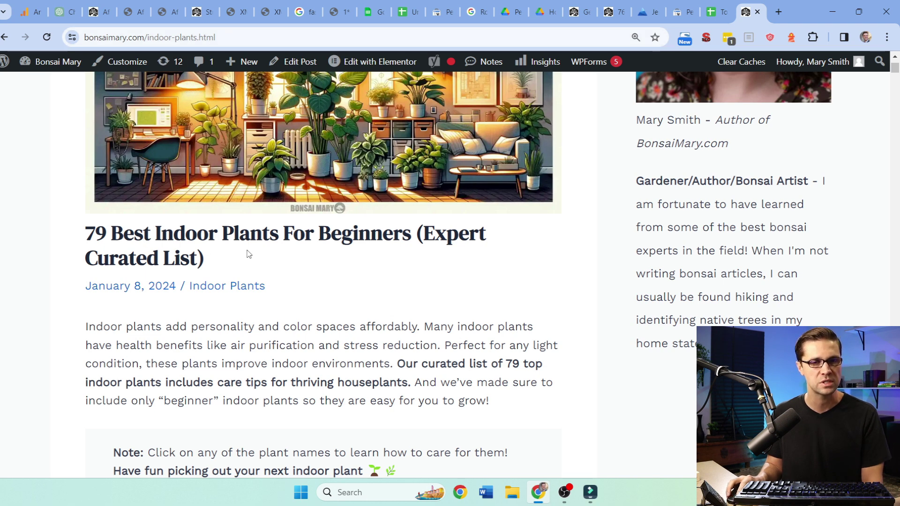
{"action": "scroll", "coordinate": [248, 254], "scroll_direction": "up", "scroll_amount": 1}
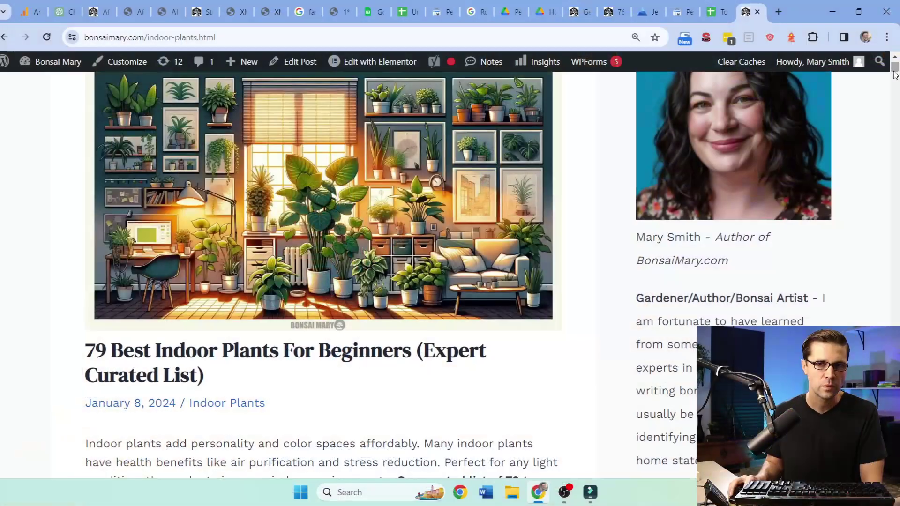
{"action": "left_click_drag", "start_coordinate": [895, 58], "coordinate": [896, 107]}
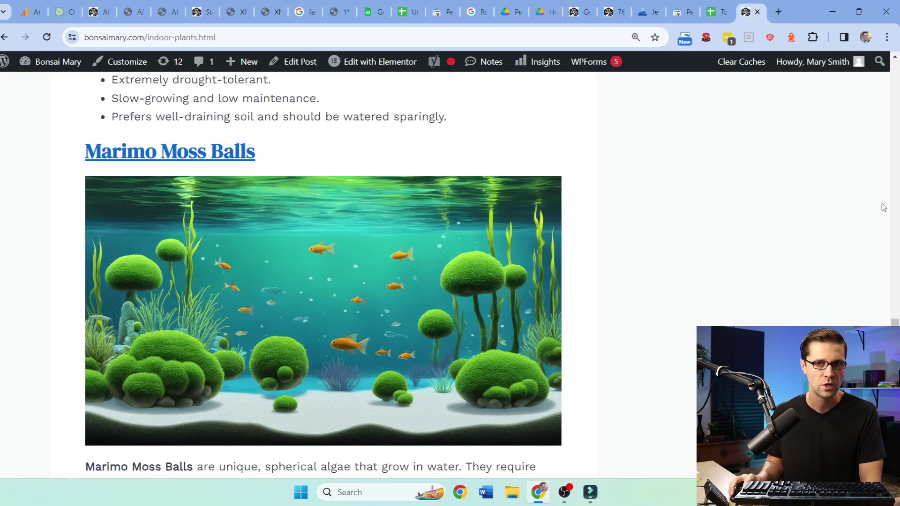
Google 'indoor' in a new tab, accept the 'indoor plants' correction, and browse the results.
{"action": "left_click", "coordinate": [776, 11]}
{"action": "type", "text": "indoor"}
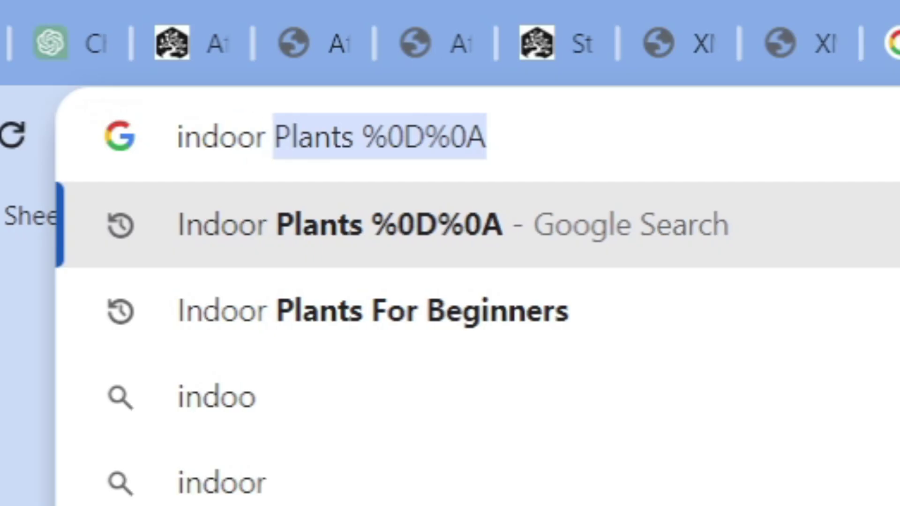
{"action": "key", "text": "Return"}
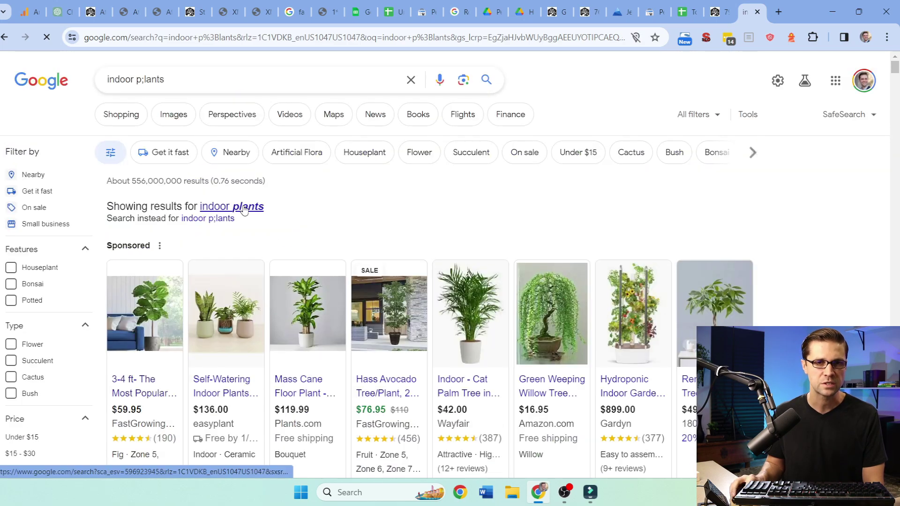
{"action": "left_click", "coordinate": [244, 208]}
{"action": "scroll", "coordinate": [328, 213], "scroll_direction": "down", "scroll_amount": 6}
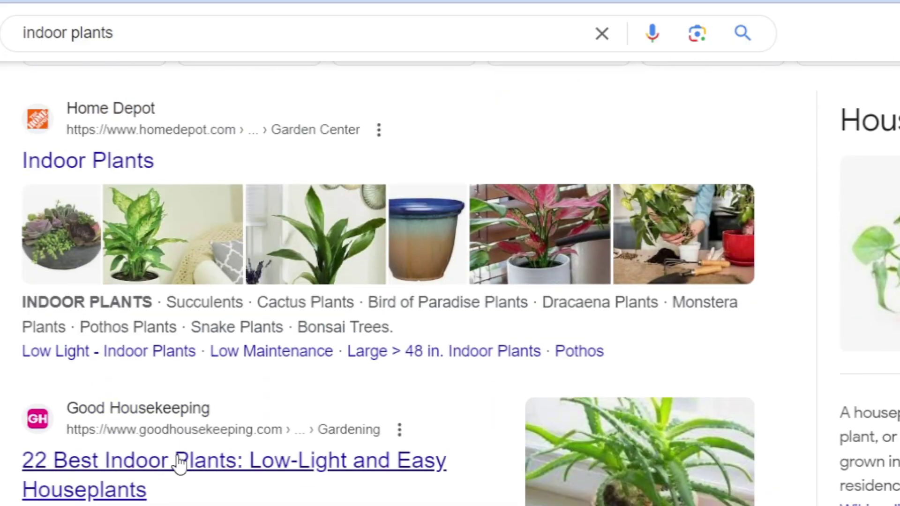
{"action": "scroll", "coordinate": [179, 462], "scroll_direction": "down", "scroll_amount": 15}
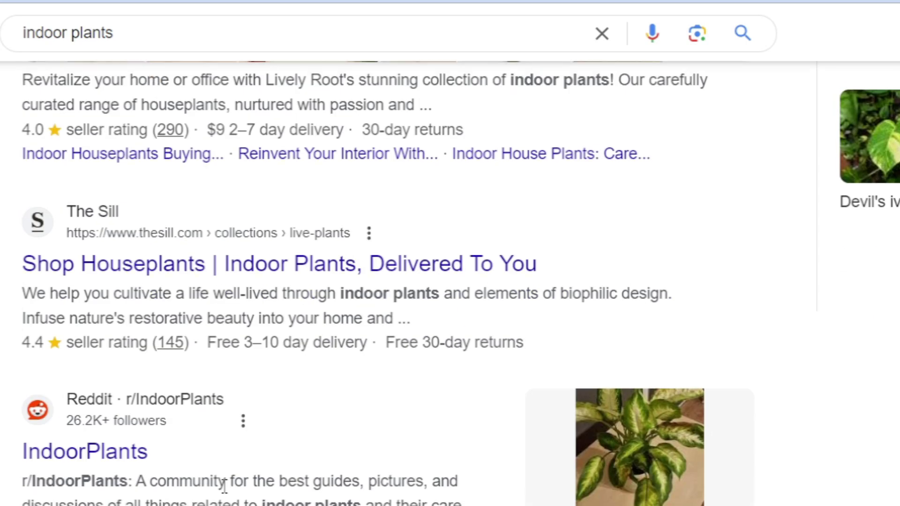
{"action": "scroll", "coordinate": [224, 487], "scroll_direction": "down", "scroll_amount": 20}
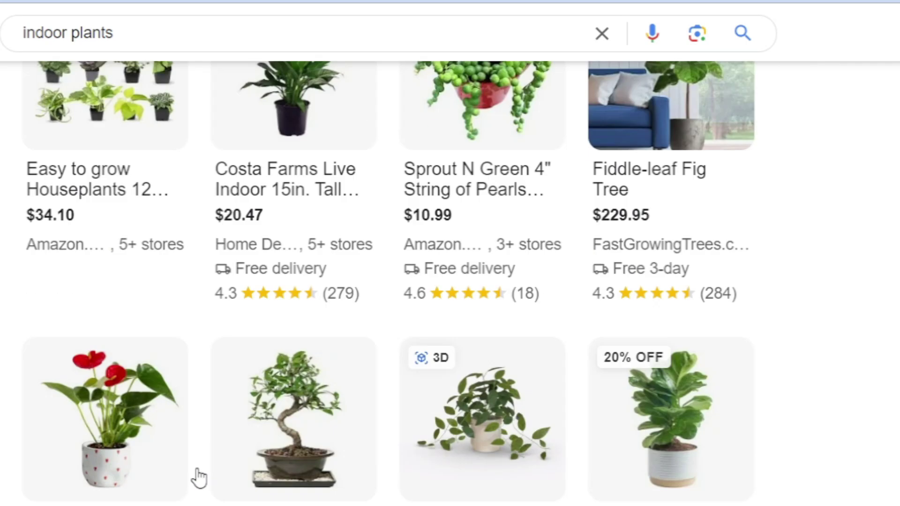
{"action": "scroll", "coordinate": [199, 477], "scroll_direction": "down", "scroll_amount": 12}
{"action": "scroll", "coordinate": [283, 494], "scroll_direction": "down", "scroll_amount": 6}
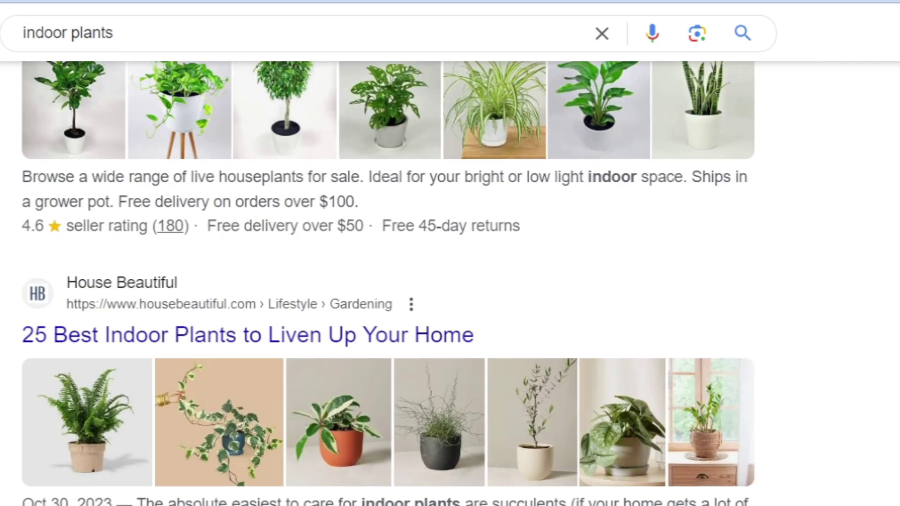
{"action": "scroll", "coordinate": [202, 395], "scroll_direction": "down", "scroll_amount": 6}
{"action": "scroll", "coordinate": [16, 71], "scroll_direction": "up", "scroll_amount": 10}
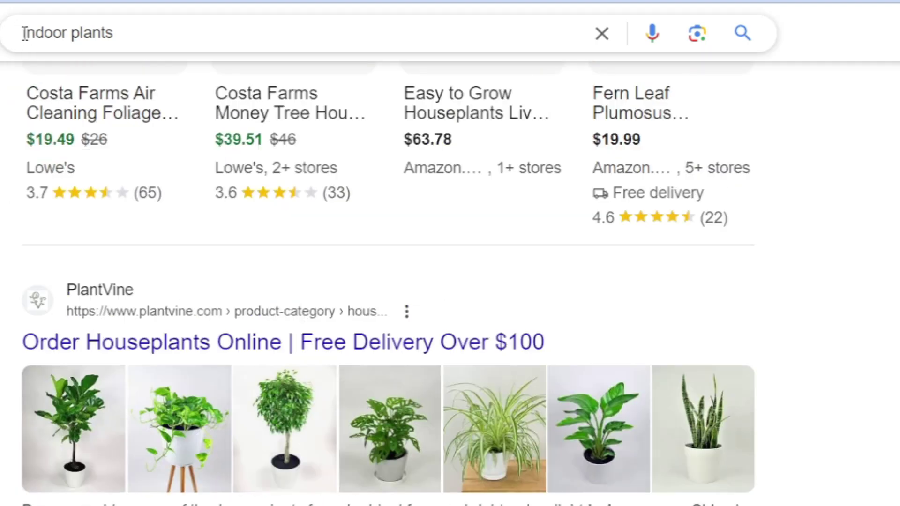
Refine the search to 'best indoor plants' and scroll to Lake Shore Lady's beginners article.
{"action": "left_click", "coordinate": [24, 34]}
{"action": "type", "text": "bl"}
{"action": "key", "text": "Return"}
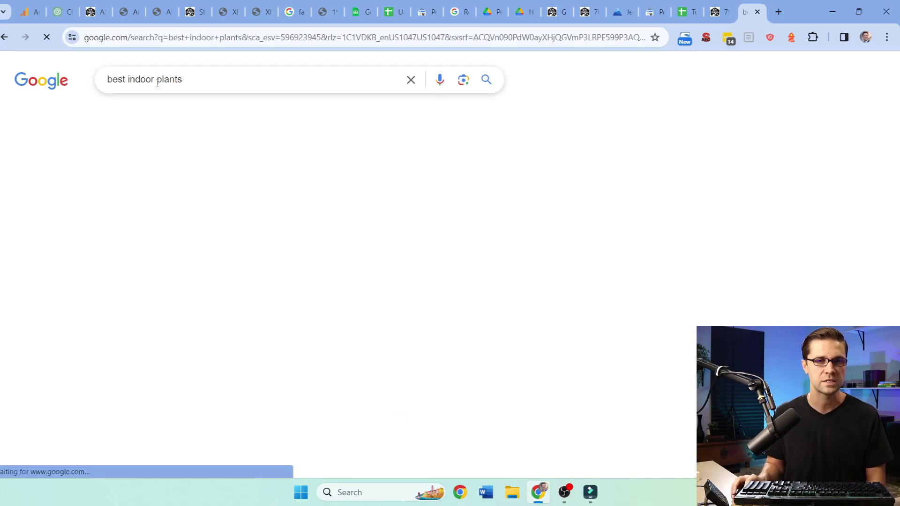
{"action": "scroll", "coordinate": [288, 301], "scroll_direction": "down", "scroll_amount": 7}
{"action": "scroll", "coordinate": [288, 301], "scroll_direction": "down", "scroll_amount": 10}
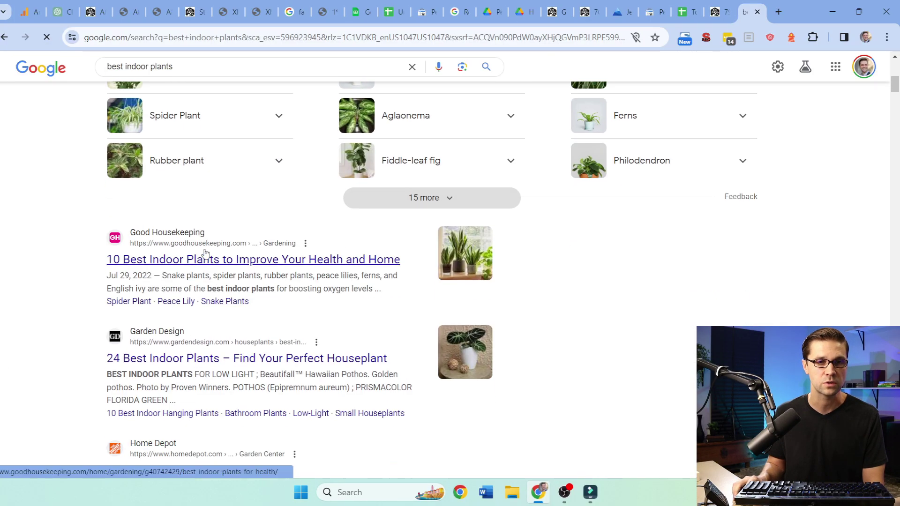
{"action": "scroll", "coordinate": [147, 276], "scroll_direction": "down", "scroll_amount": 5}
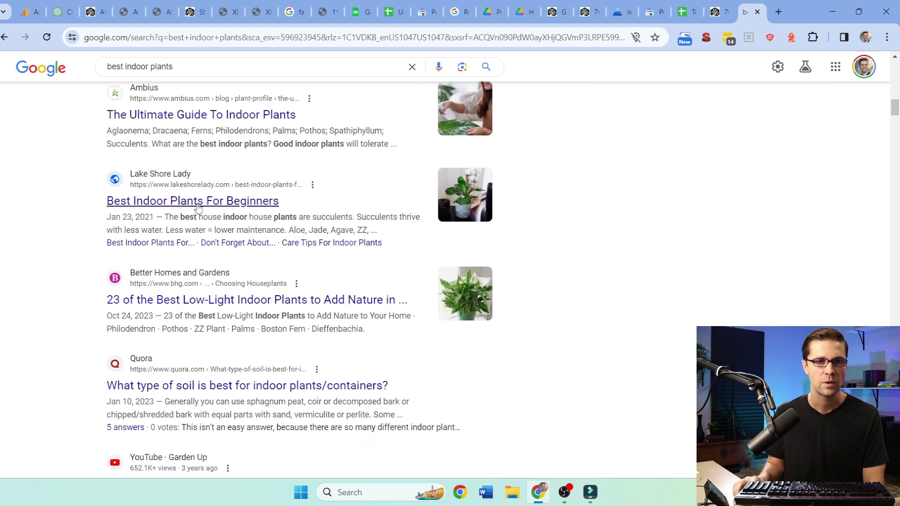
{"action": "scroll", "coordinate": [119, 351], "scroll_direction": "down", "scroll_amount": 20}
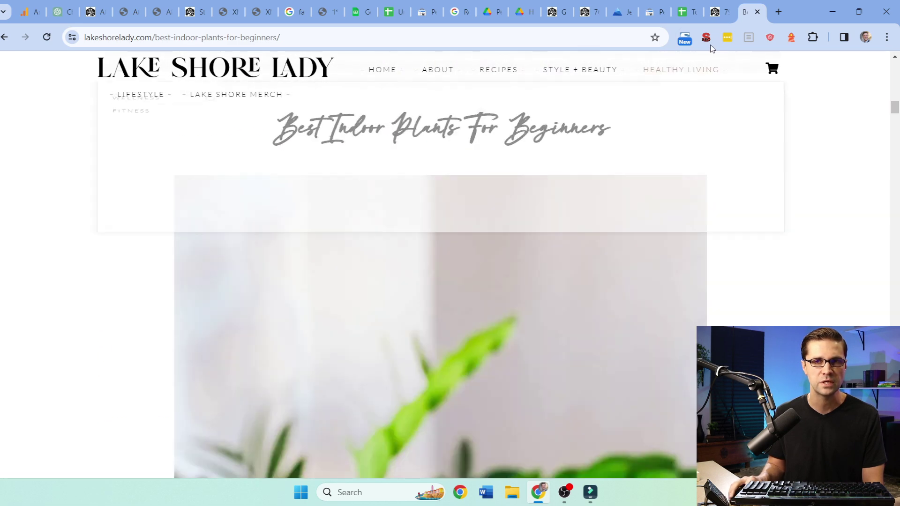
Review the Lake Shore Lady page's H1–H5 headings in the SEO extension, then close the popups.
{"action": "left_click", "coordinate": [706, 37]}
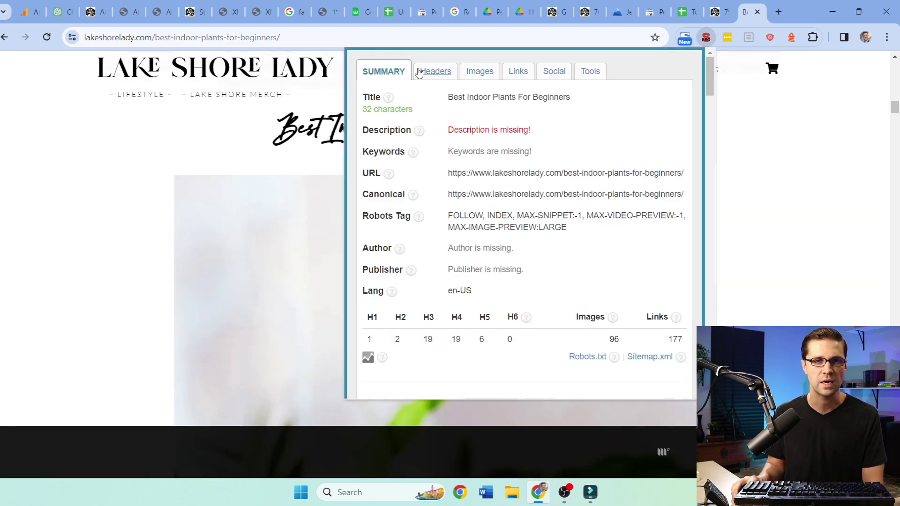
{"action": "left_click", "coordinate": [418, 73]}
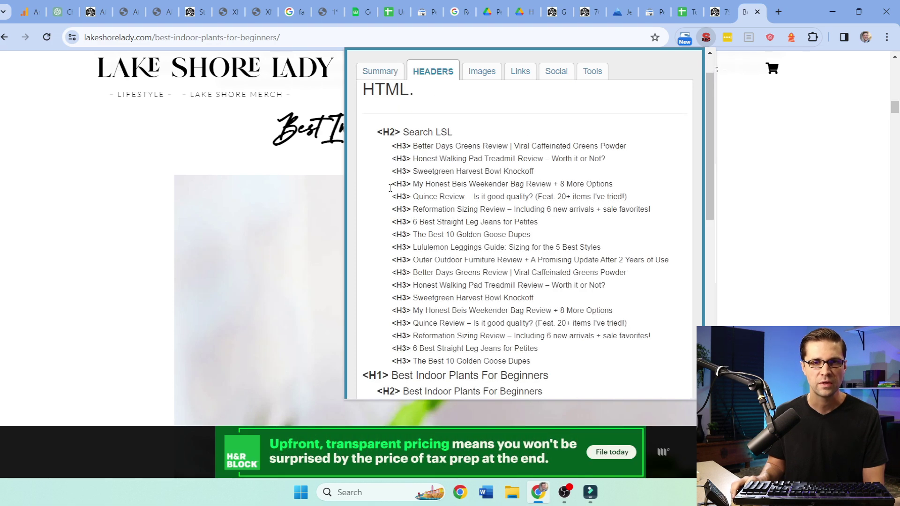
{"action": "left_click", "coordinate": [593, 331]}
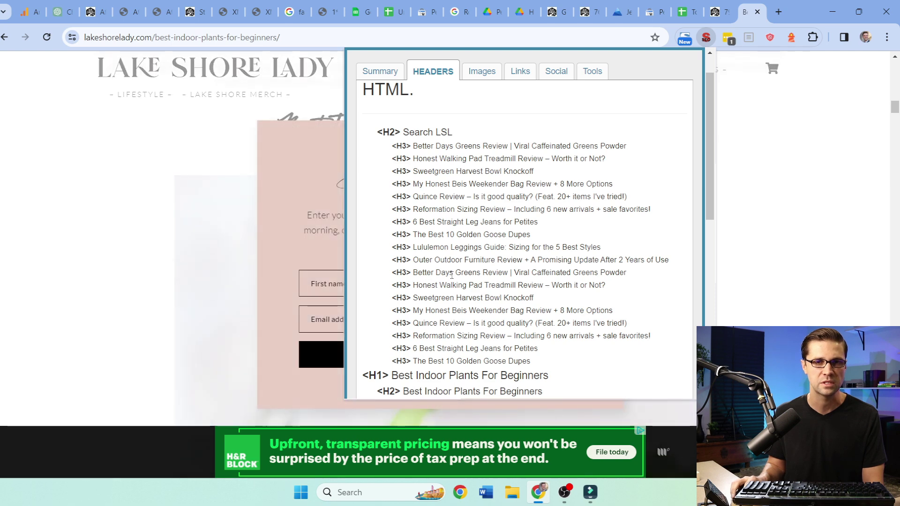
{"action": "scroll", "coordinate": [404, 286], "scroll_direction": "down", "scroll_amount": 5}
{"action": "scroll", "coordinate": [404, 286], "scroll_direction": "down", "scroll_amount": 2}
{"action": "scroll", "coordinate": [422, 287], "scroll_direction": "up", "scroll_amount": 2}
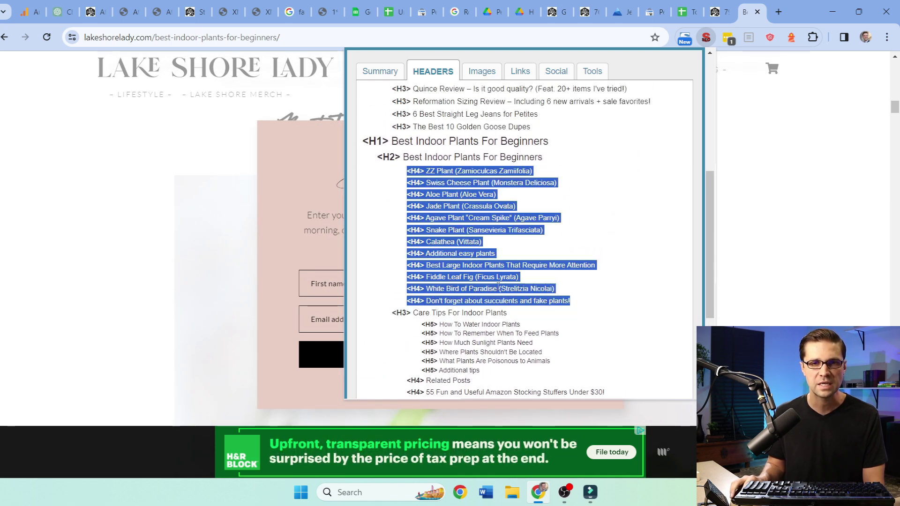
{"action": "scroll", "coordinate": [510, 313], "scroll_direction": "down", "scroll_amount": 4}
{"action": "left_click", "coordinate": [44, 261]}
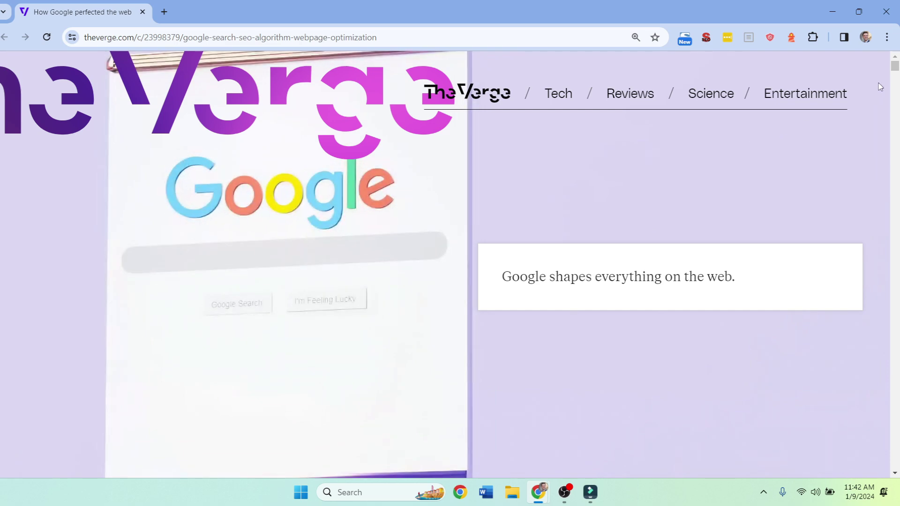
Scroll The Verge feature past the alt-text graphic to the lizard blog's 'People also ask' subheadings.
{"action": "scroll", "coordinate": [154, 285], "scroll_direction": "down", "scroll_amount": 10}
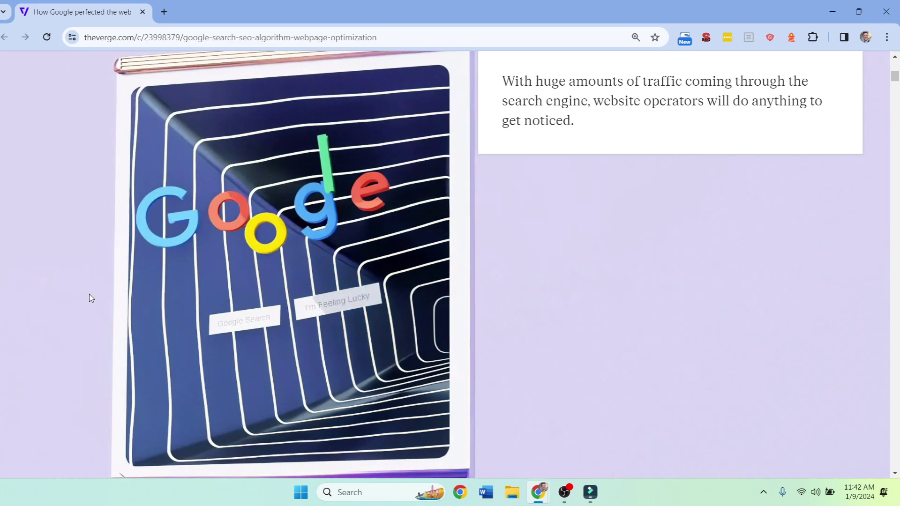
{"action": "scroll", "coordinate": [83, 294], "scroll_direction": "down", "scroll_amount": 5}
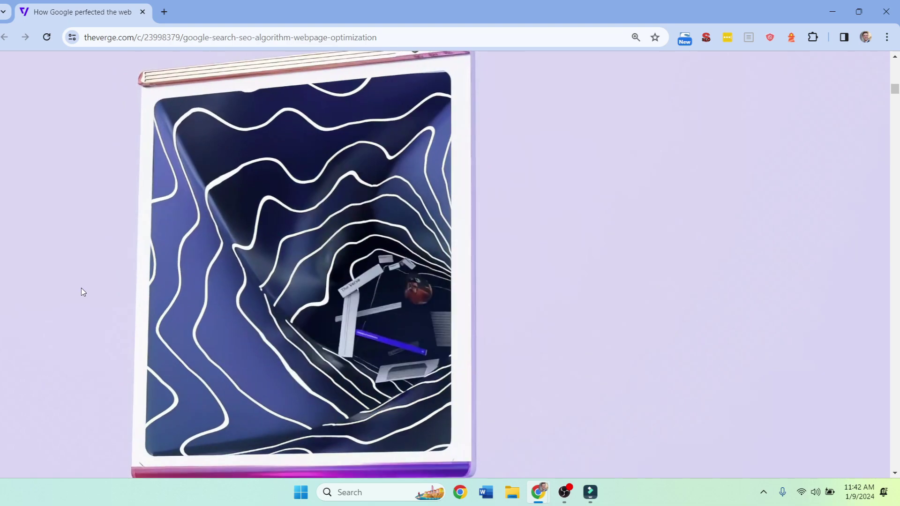
{"action": "scroll", "coordinate": [82, 288], "scroll_direction": "down", "scroll_amount": 15}
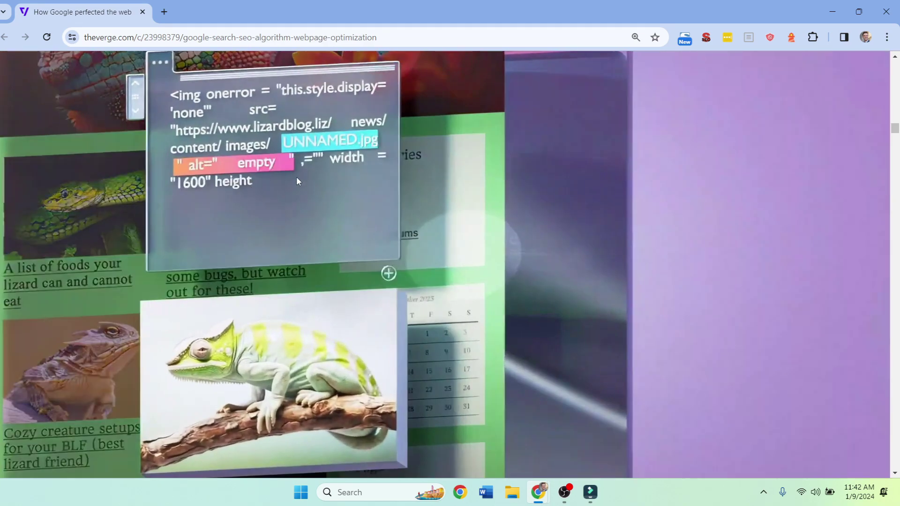
{"action": "scroll", "coordinate": [97, 287], "scroll_direction": "down", "scroll_amount": 6}
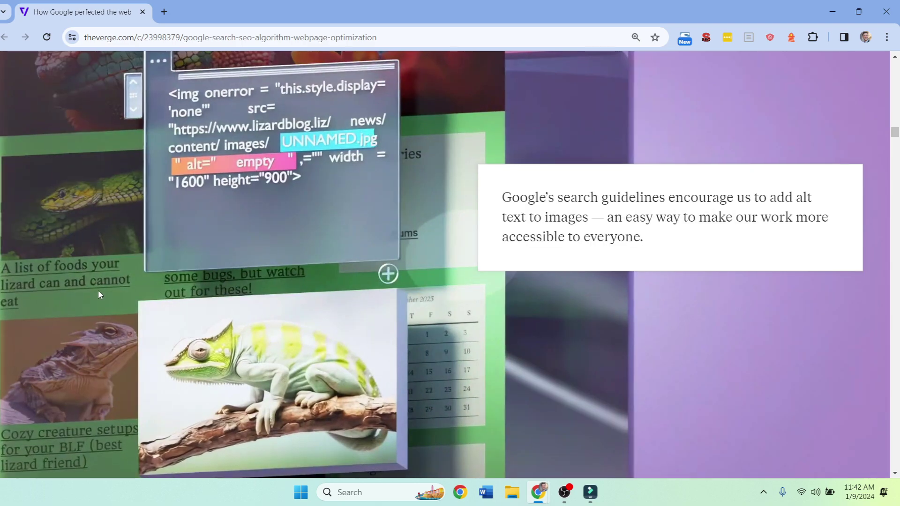
{"action": "scroll", "coordinate": [98, 279], "scroll_direction": "down", "scroll_amount": 10}
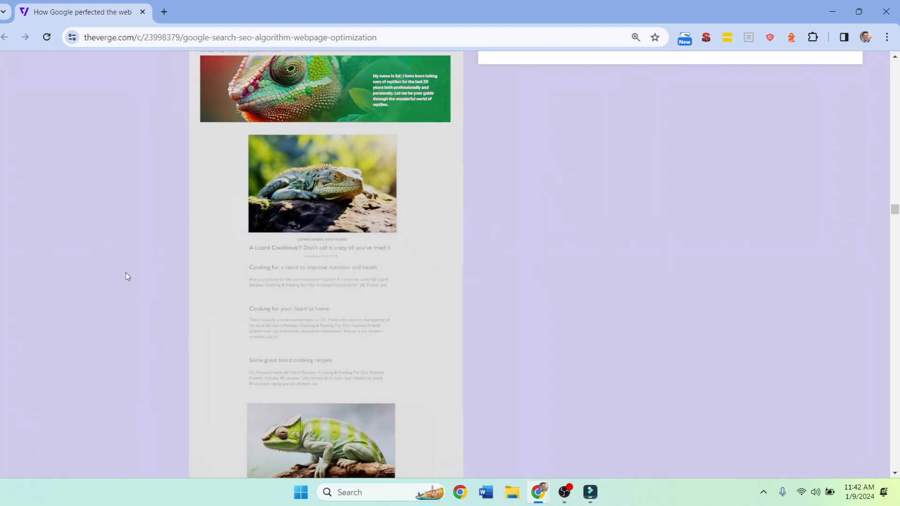
{"action": "scroll", "coordinate": [125, 271], "scroll_direction": "down", "scroll_amount": 4}
{"action": "scroll", "coordinate": [174, 317], "scroll_direction": "down", "scroll_amount": 4}
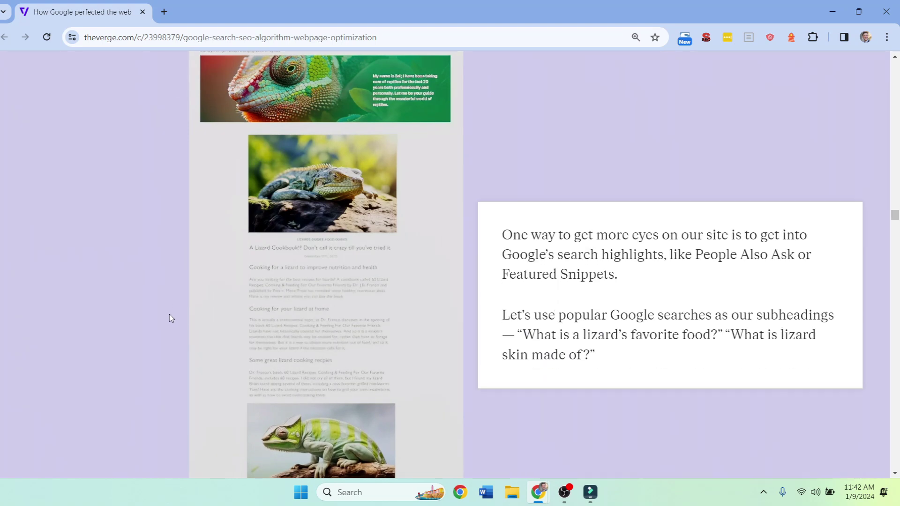
{"action": "scroll", "coordinate": [243, 242], "scroll_direction": "down", "scroll_amount": 4}
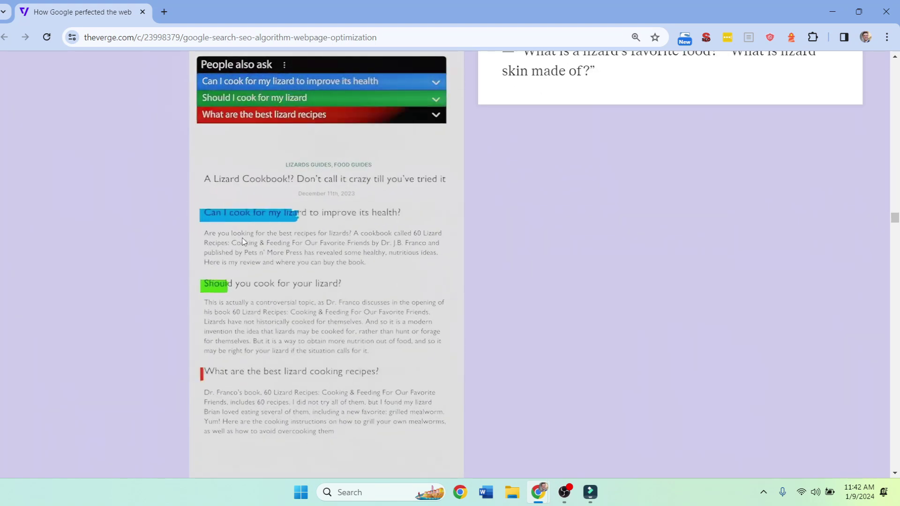
{"action": "scroll", "coordinate": [132, 297], "scroll_direction": "down", "scroll_amount": 5}
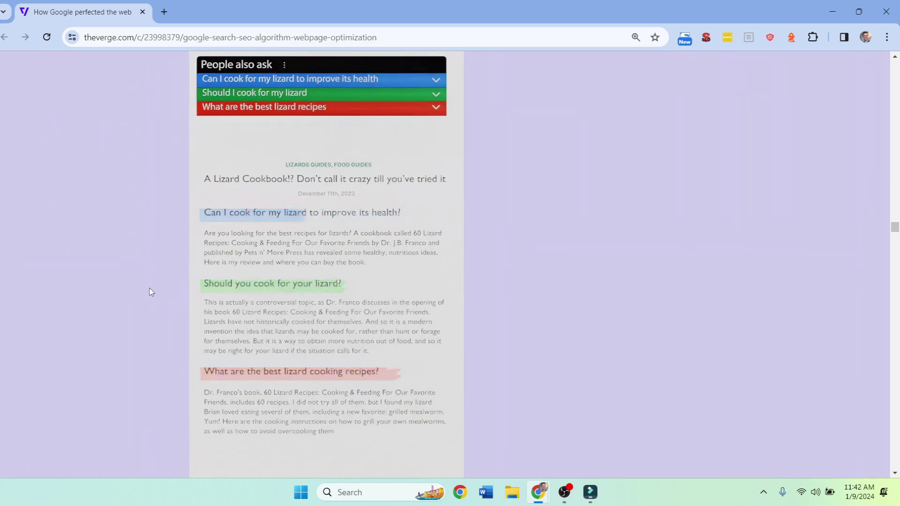
Scroll past the keyword-research and trust-blurb graphics to the closing line 'Google will have nobody to blame but itself.'.
{"action": "scroll", "coordinate": [147, 283], "scroll_direction": "down", "scroll_amount": 10}
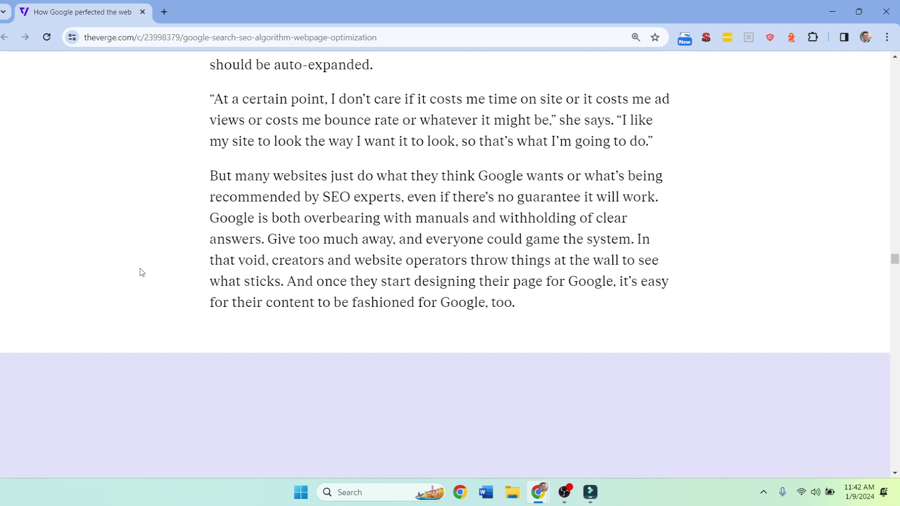
{"action": "scroll", "coordinate": [142, 257], "scroll_direction": "down", "scroll_amount": 3}
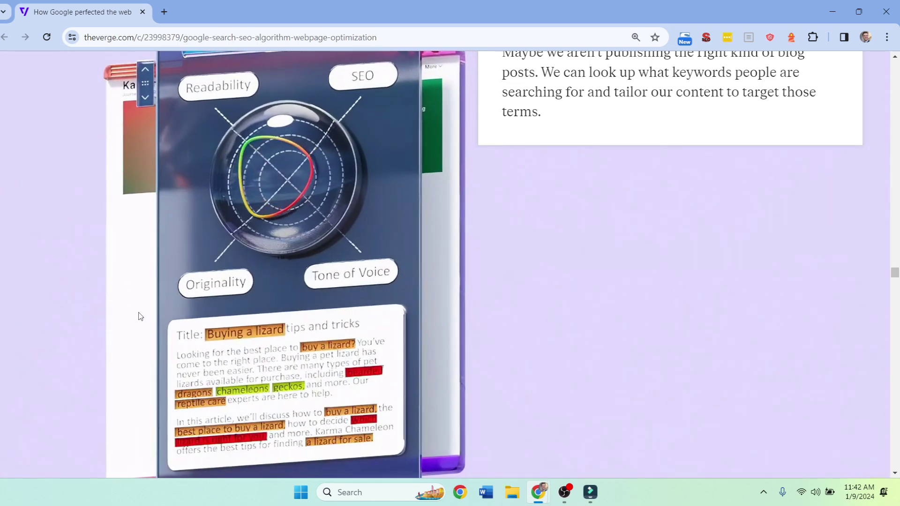
{"action": "scroll", "coordinate": [140, 316], "scroll_direction": "down", "scroll_amount": 5}
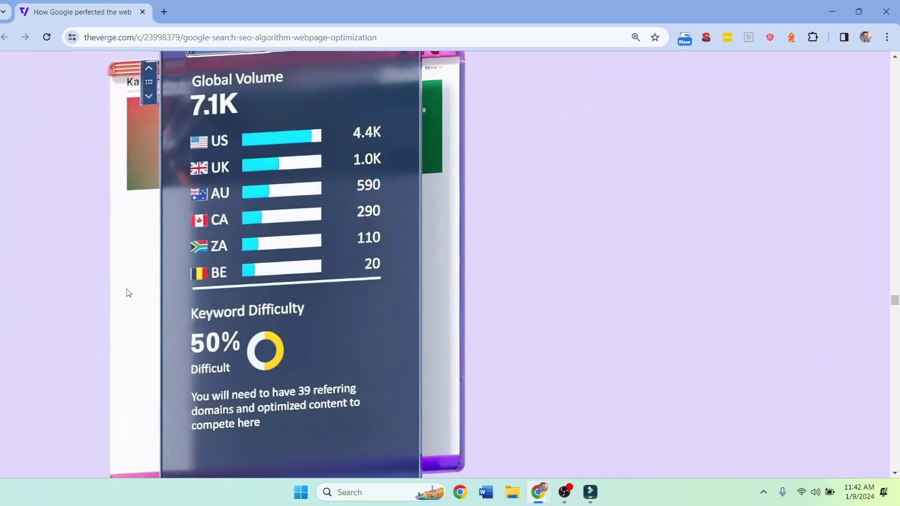
{"action": "scroll", "coordinate": [129, 293], "scroll_direction": "down", "scroll_amount": 15}
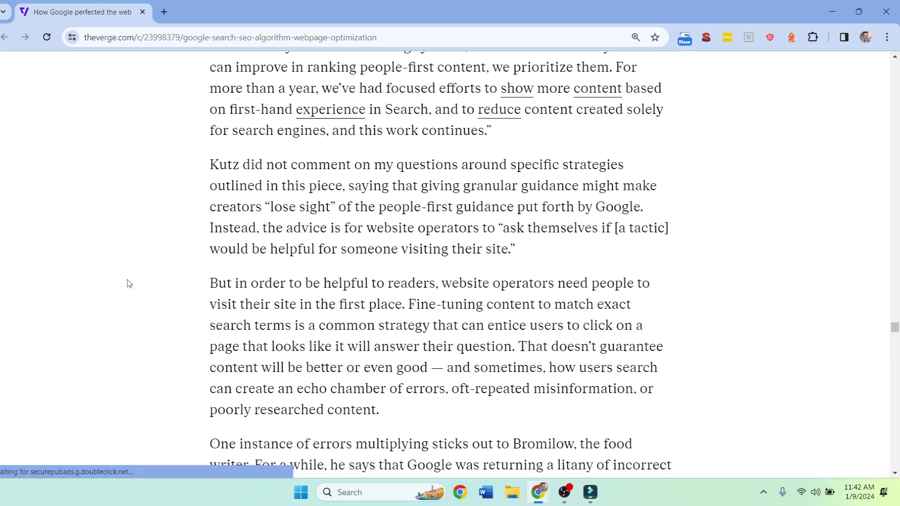
{"action": "scroll", "coordinate": [127, 279], "scroll_direction": "down", "scroll_amount": 10}
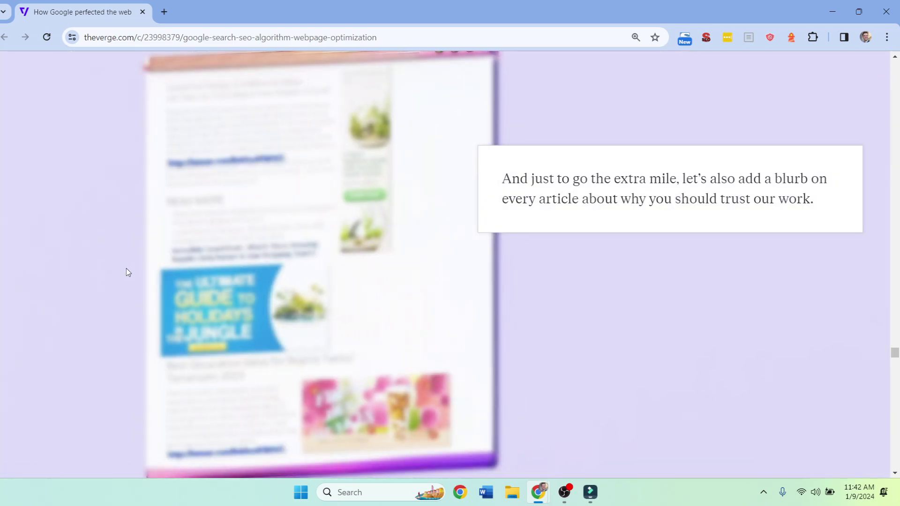
{"action": "scroll", "coordinate": [127, 270], "scroll_direction": "down", "scroll_amount": 5}
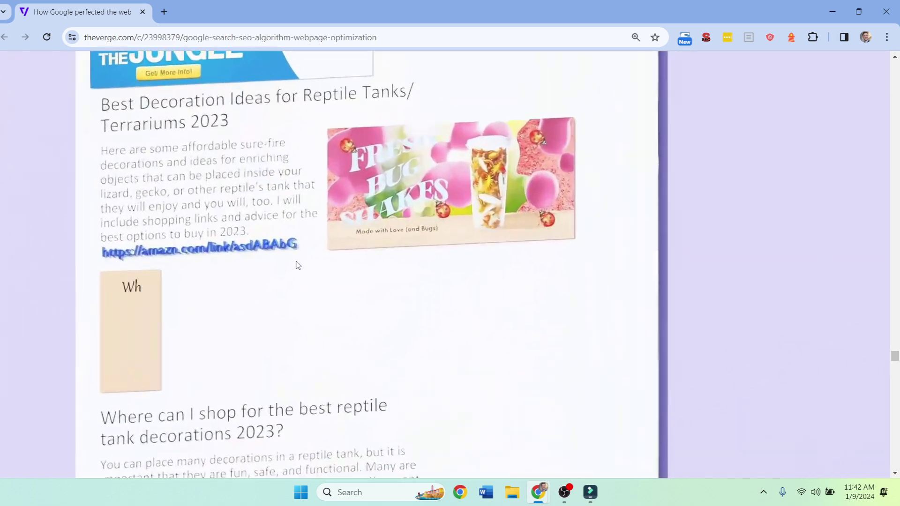
{"action": "scroll", "coordinate": [297, 265], "scroll_direction": "down", "scroll_amount": 5}
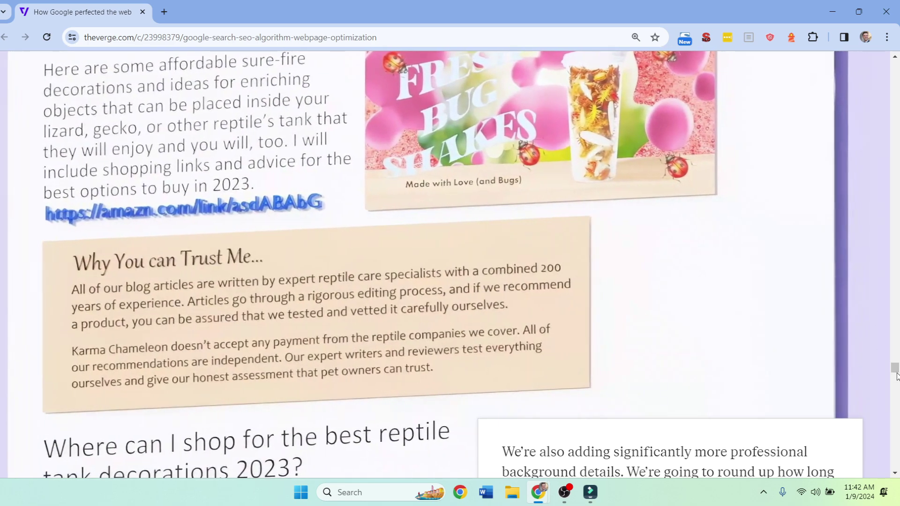
{"action": "scroll", "coordinate": [689, 374], "scroll_direction": "down", "scroll_amount": 10}
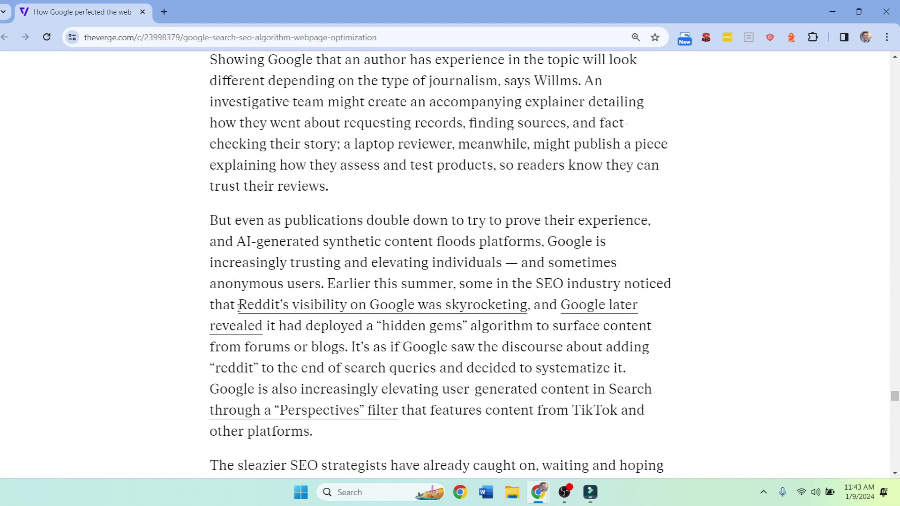
{"action": "scroll", "coordinate": [221, 298], "scroll_direction": "down", "scroll_amount": 5}
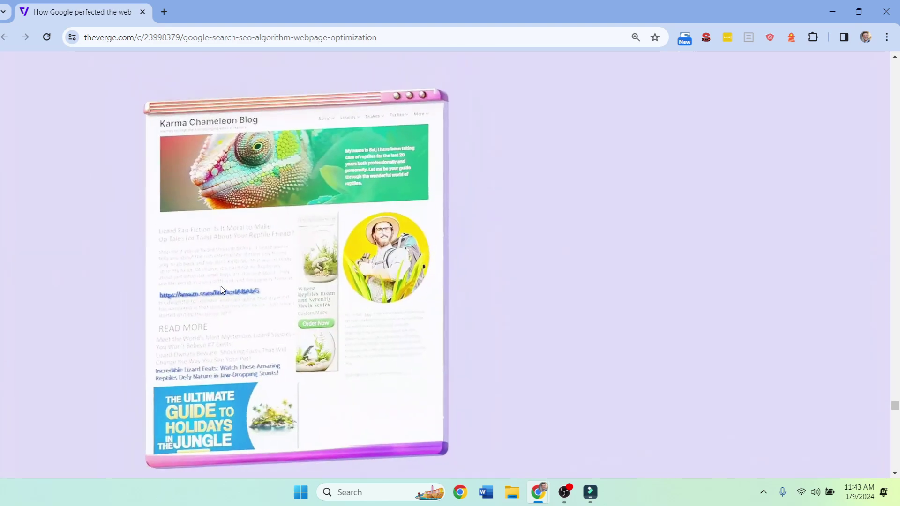
{"action": "scroll", "coordinate": [222, 289], "scroll_direction": "down", "scroll_amount": 3}
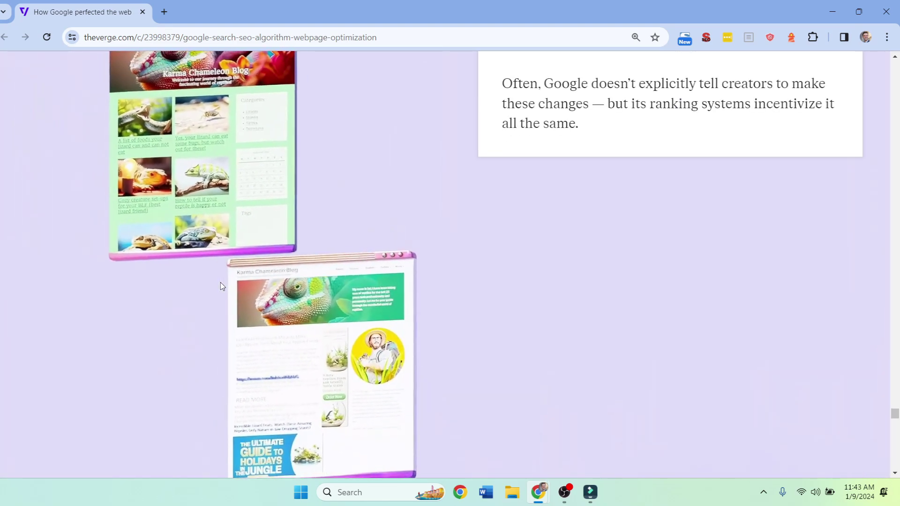
{"action": "scroll", "coordinate": [221, 282], "scroll_direction": "down", "scroll_amount": 5}
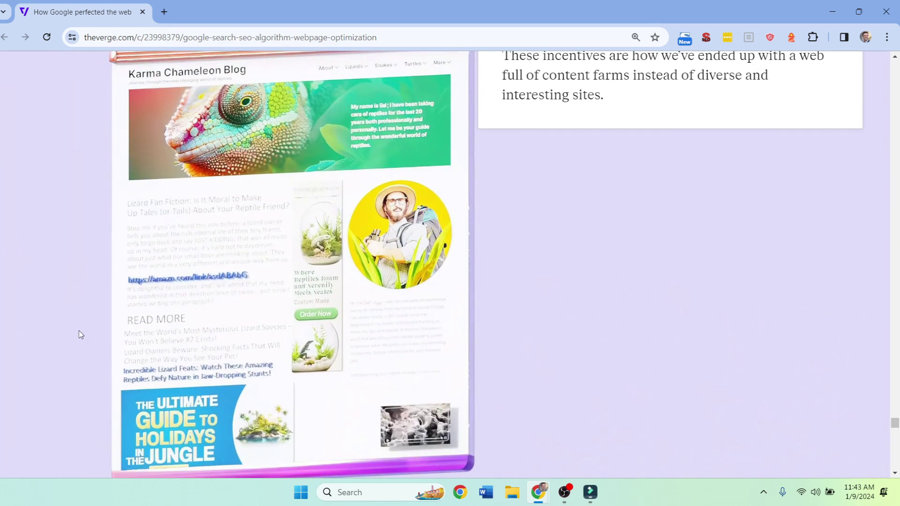
{"action": "scroll", "coordinate": [66, 313], "scroll_direction": "down", "scroll_amount": 3}
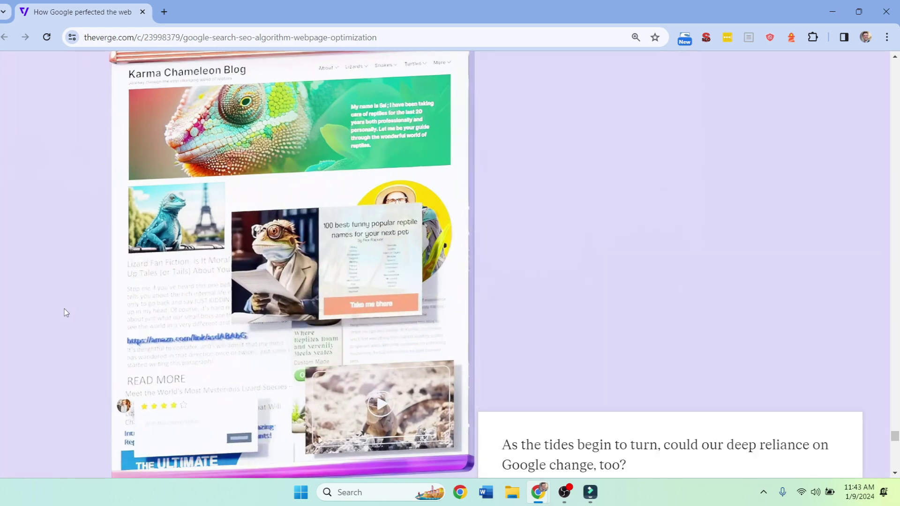
{"action": "scroll", "coordinate": [66, 312], "scroll_direction": "down", "scroll_amount": 15}
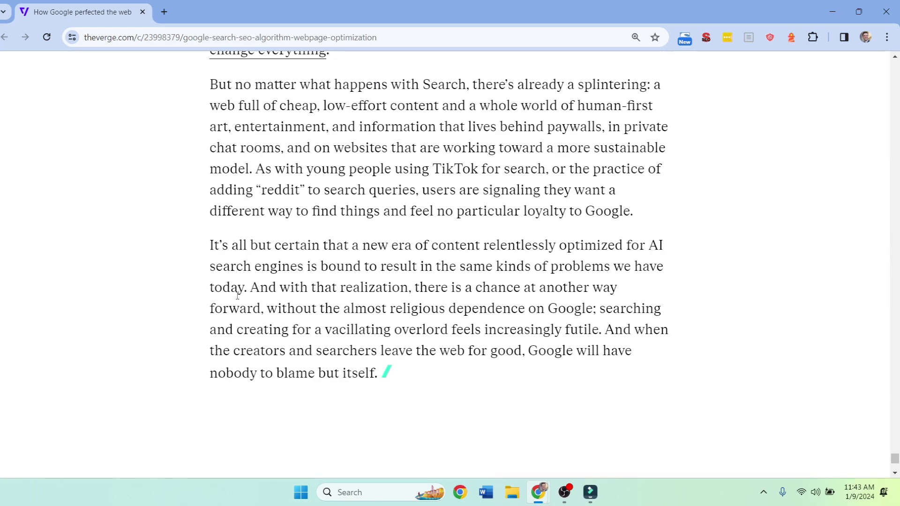
Select the final paragraph about AI search, ending on the sentence about Google blaming itself.
{"action": "left_click_drag", "start_coordinate": [209, 247], "coordinate": [362, 246]}
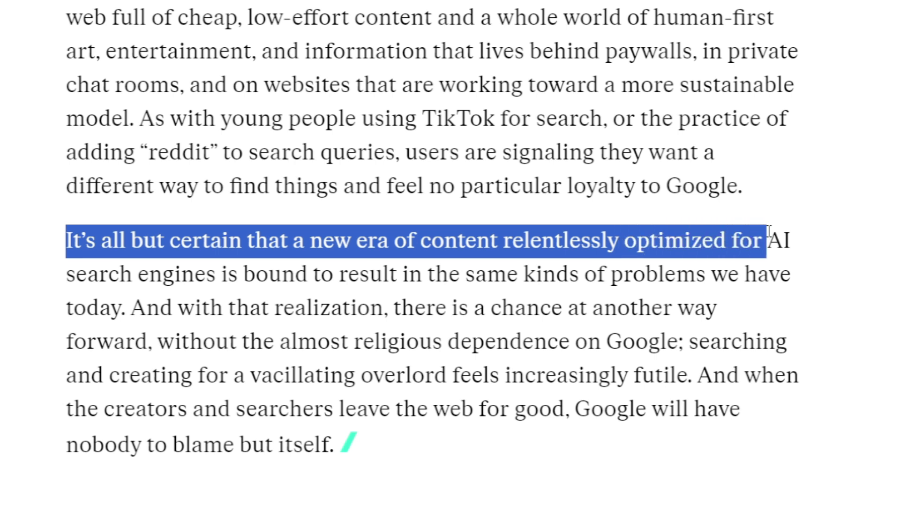
{"action": "left_click_drag", "start_coordinate": [385, 235], "coordinate": [266, 269]}
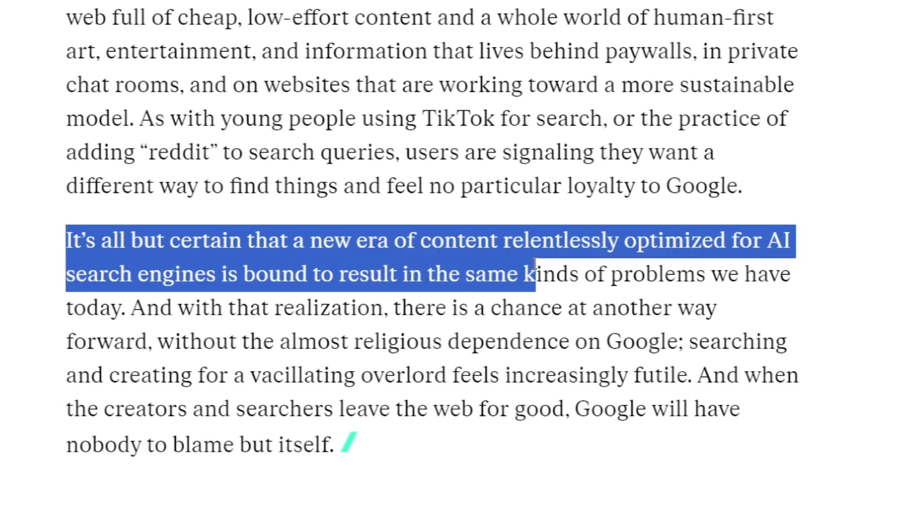
{"action": "left_click_drag", "start_coordinate": [637, 267], "coordinate": [134, 308]}
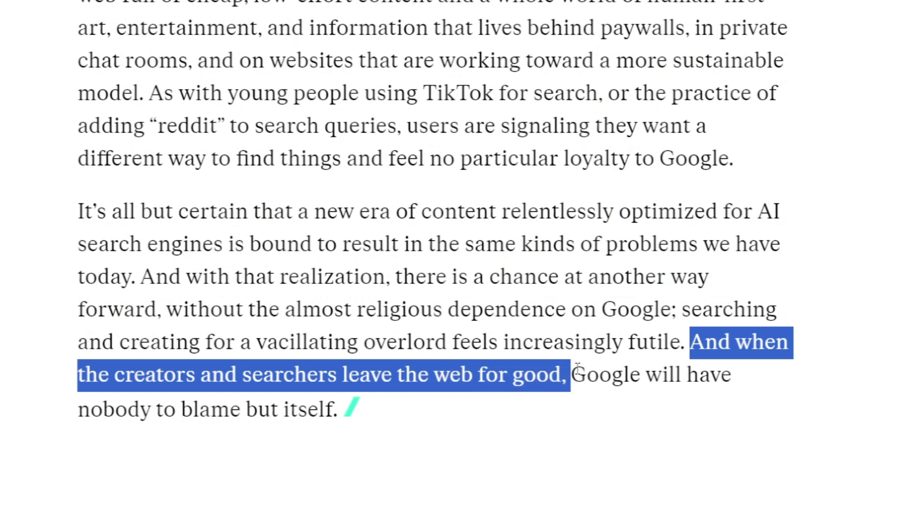
{"action": "left_click_drag", "start_coordinate": [563, 373], "coordinate": [332, 398]}
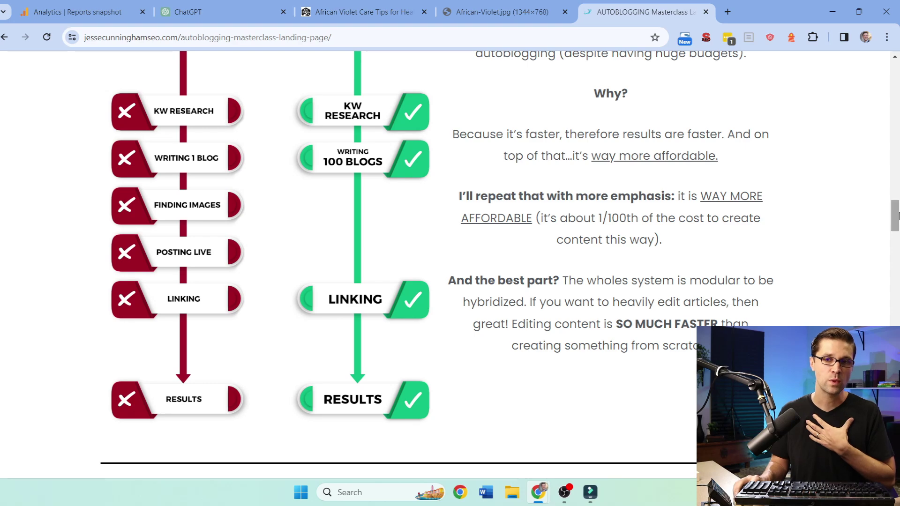
Scroll the Autoblogging Masterclass page to the top, showing the course video and waitlist signup.
{"action": "left_click_drag", "start_coordinate": [896, 216], "coordinate": [896, 96]}
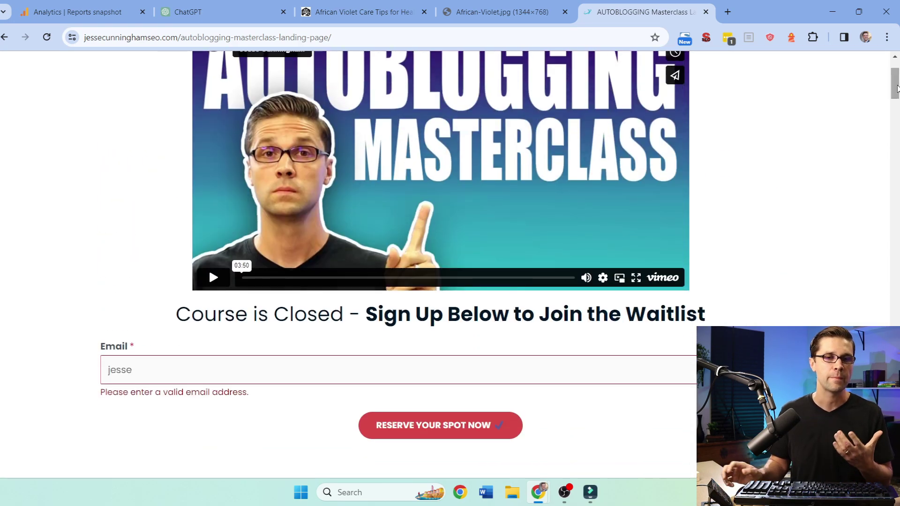